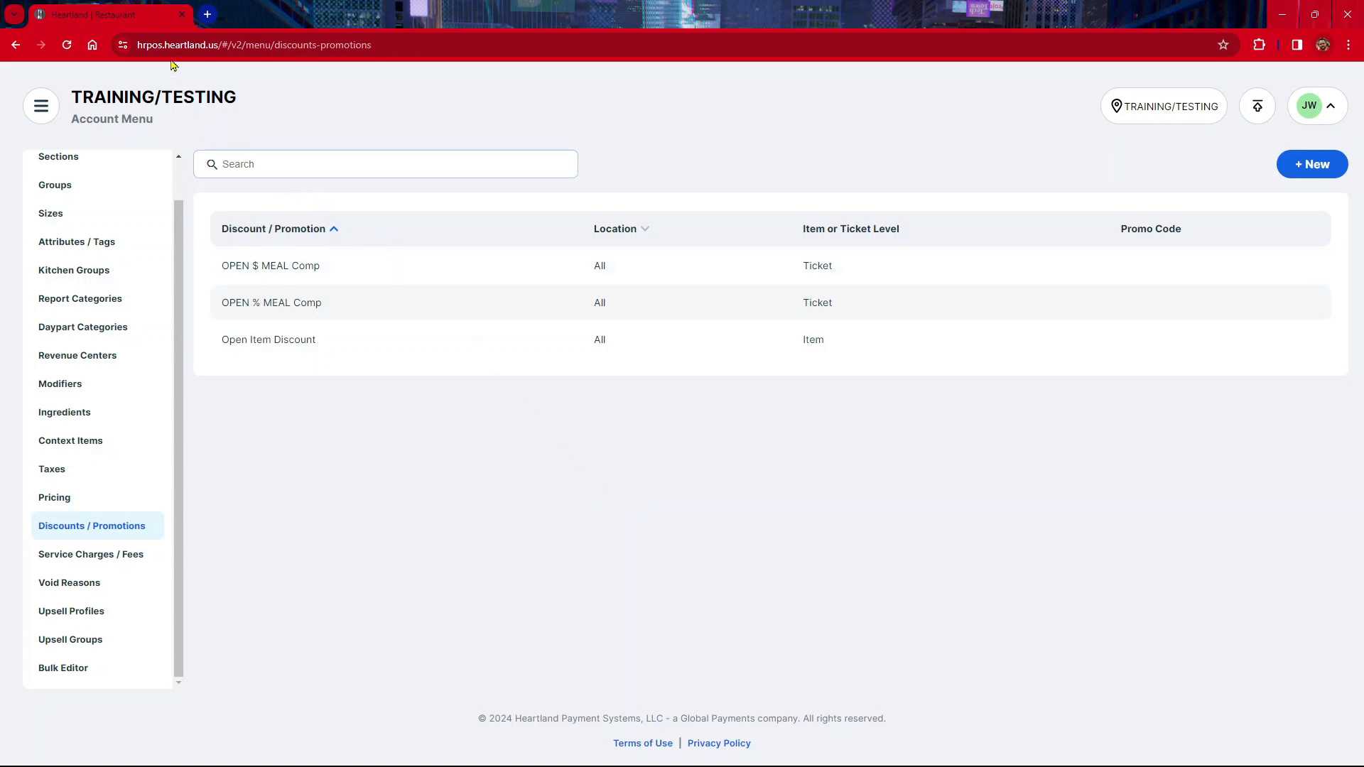
{"action": "key", "text": "ctrl"}
{"action": "key", "text": "ctrl"}
{"action": "key", "text": "ctrl"}
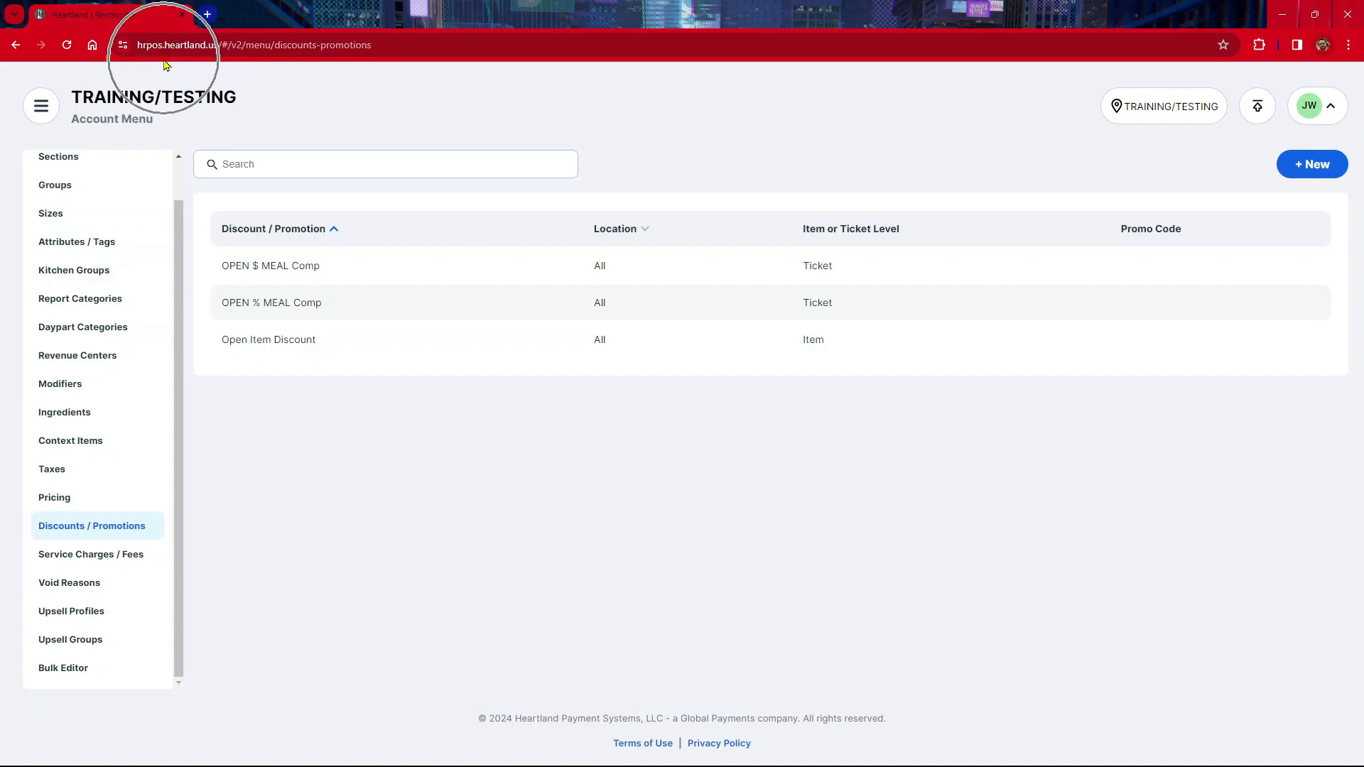
Open the Discounts / Promotions list in the Account Menu
{"action": "left_click", "coordinate": [54, 114]}
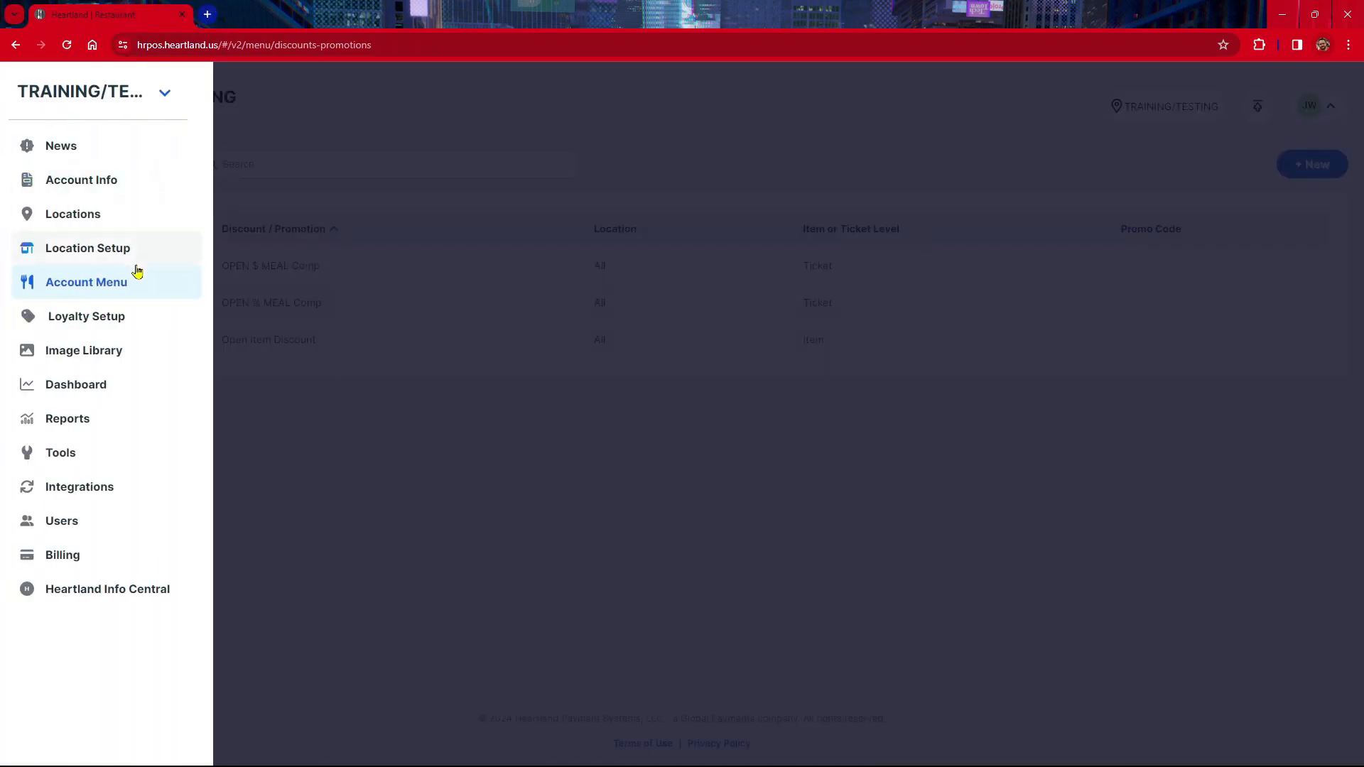
{"action": "left_click", "coordinate": [140, 291]}
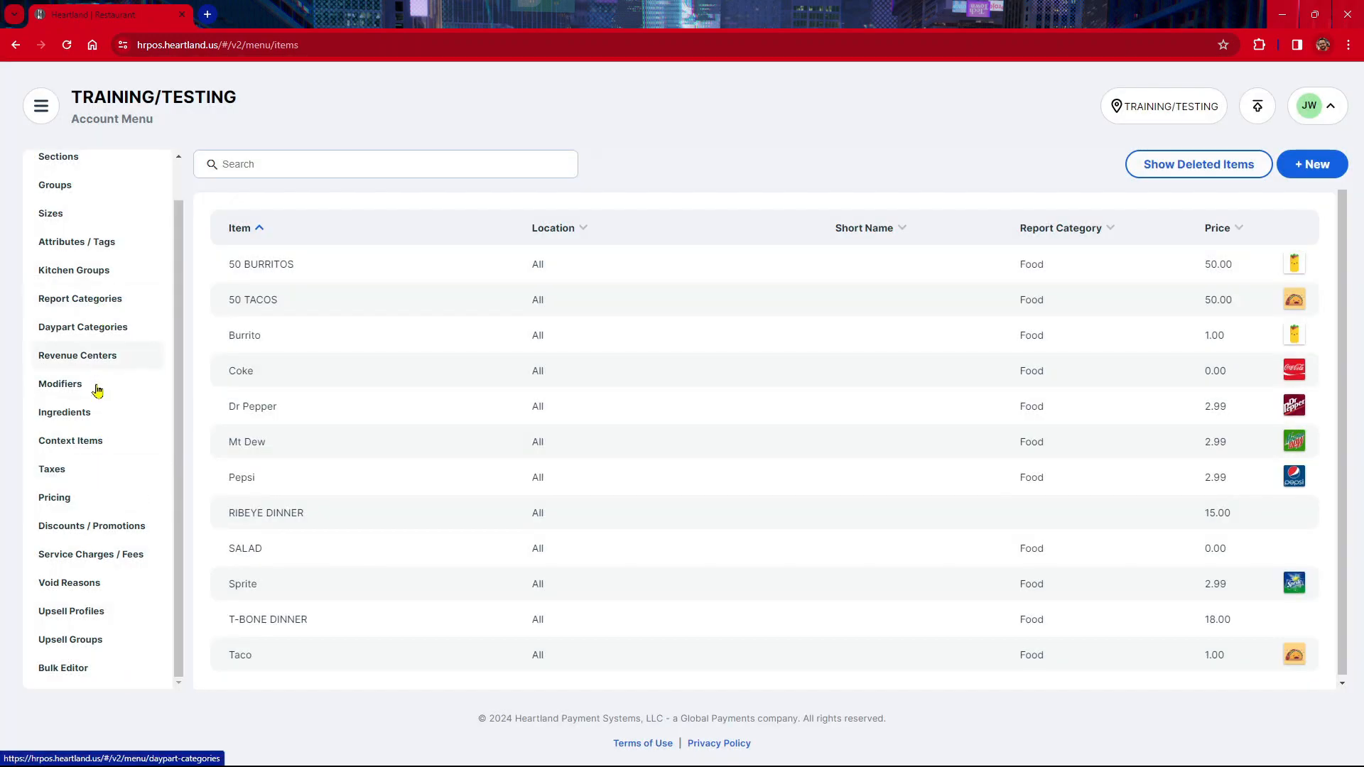
{"action": "left_click", "coordinate": [98, 532]}
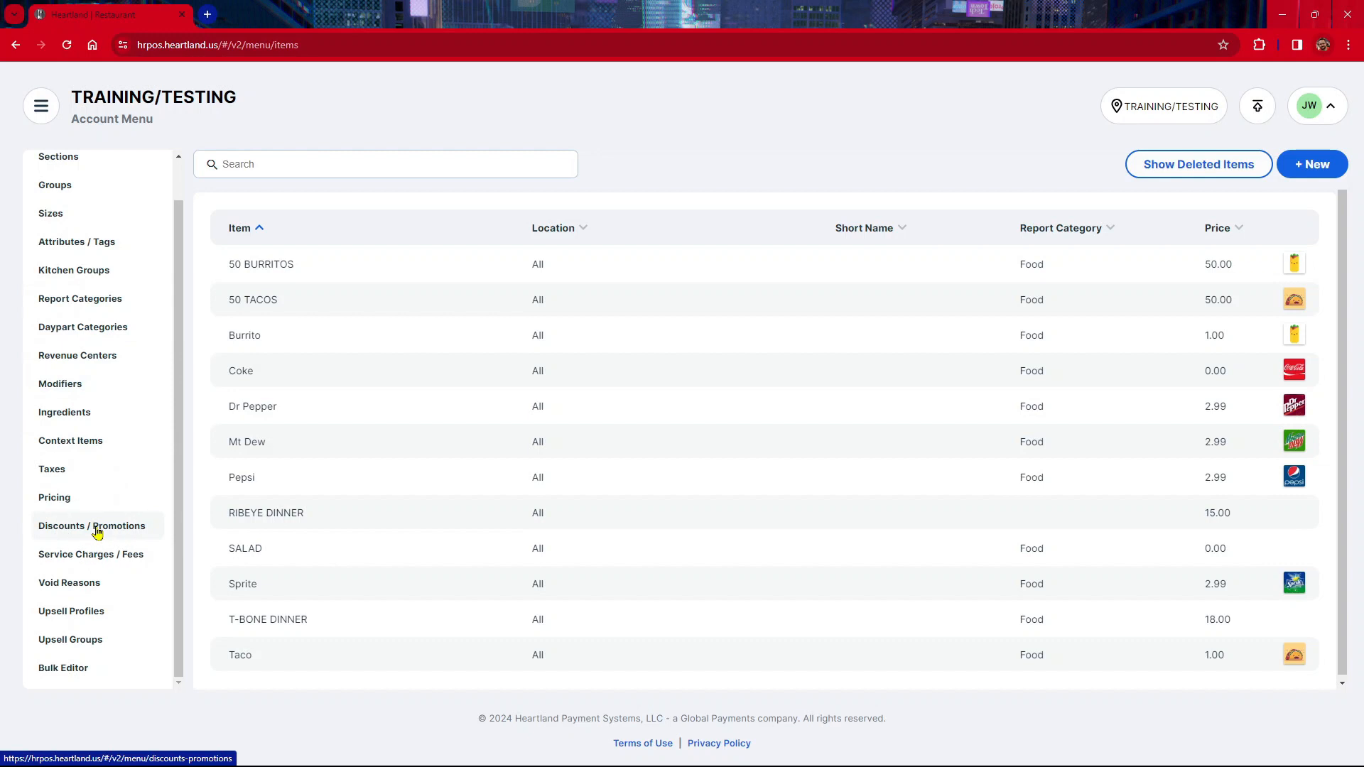
{"action": "left_click", "coordinate": [97, 531]}
{"action": "left_click", "coordinate": [98, 532]}
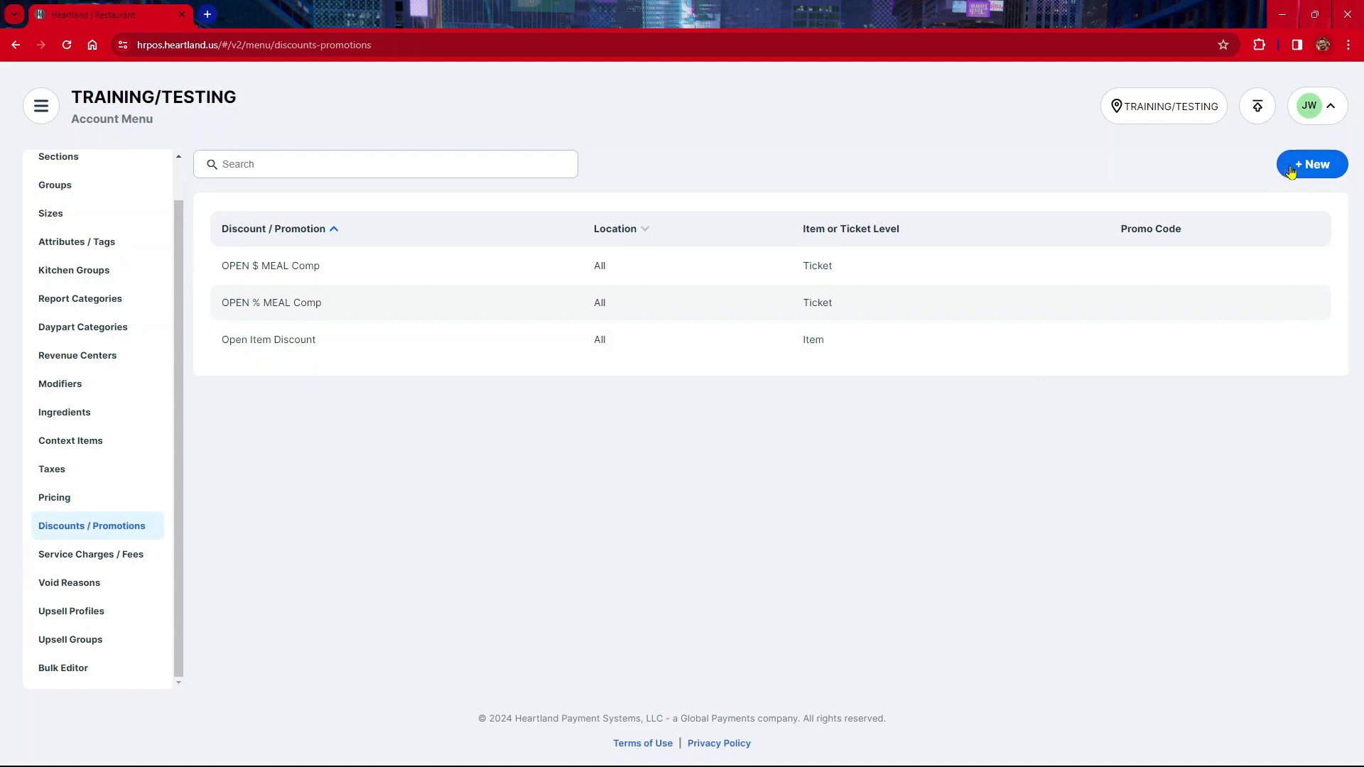
Start a new item-level discount and name it SENIOR DISC
{"action": "left_click", "coordinate": [1315, 169]}
{"action": "left_click", "coordinate": [1317, 181]}
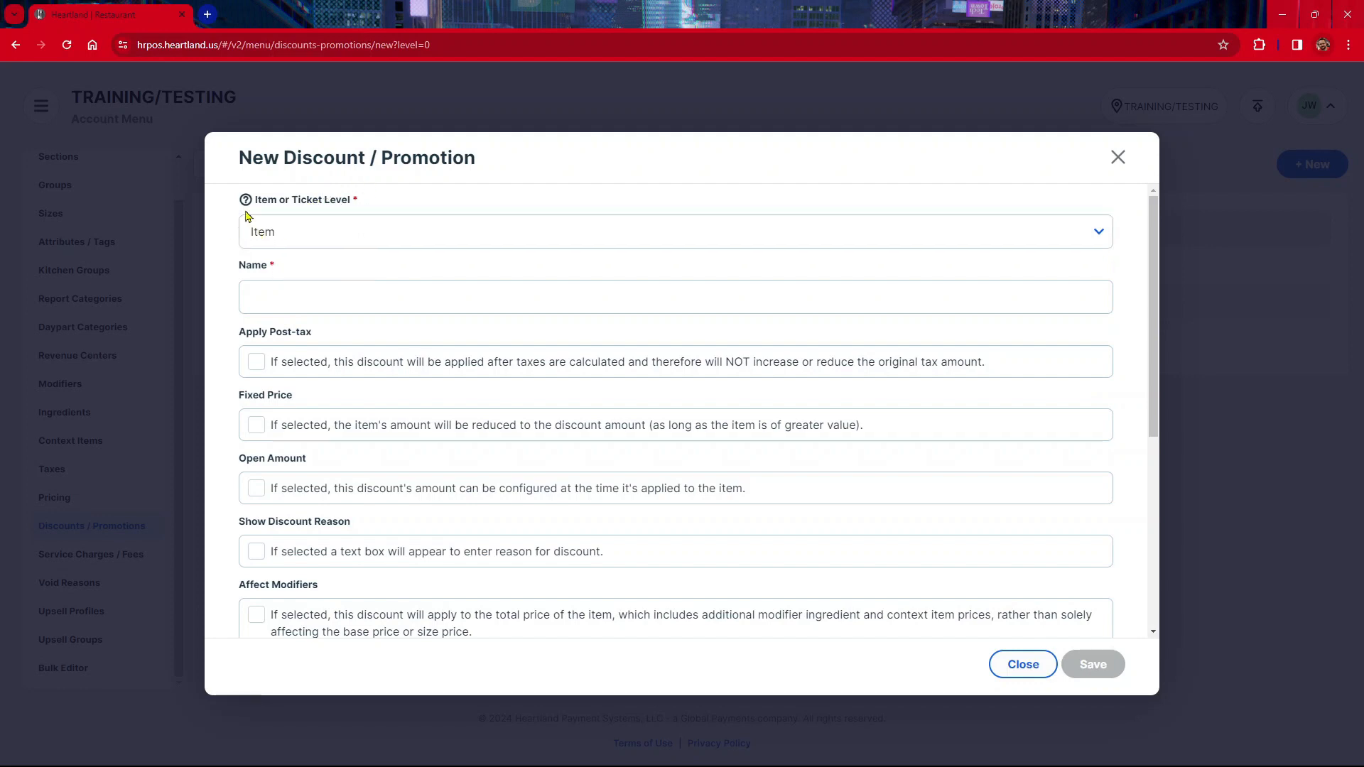
{"action": "mouse_move", "coordinate": [245, 203]}
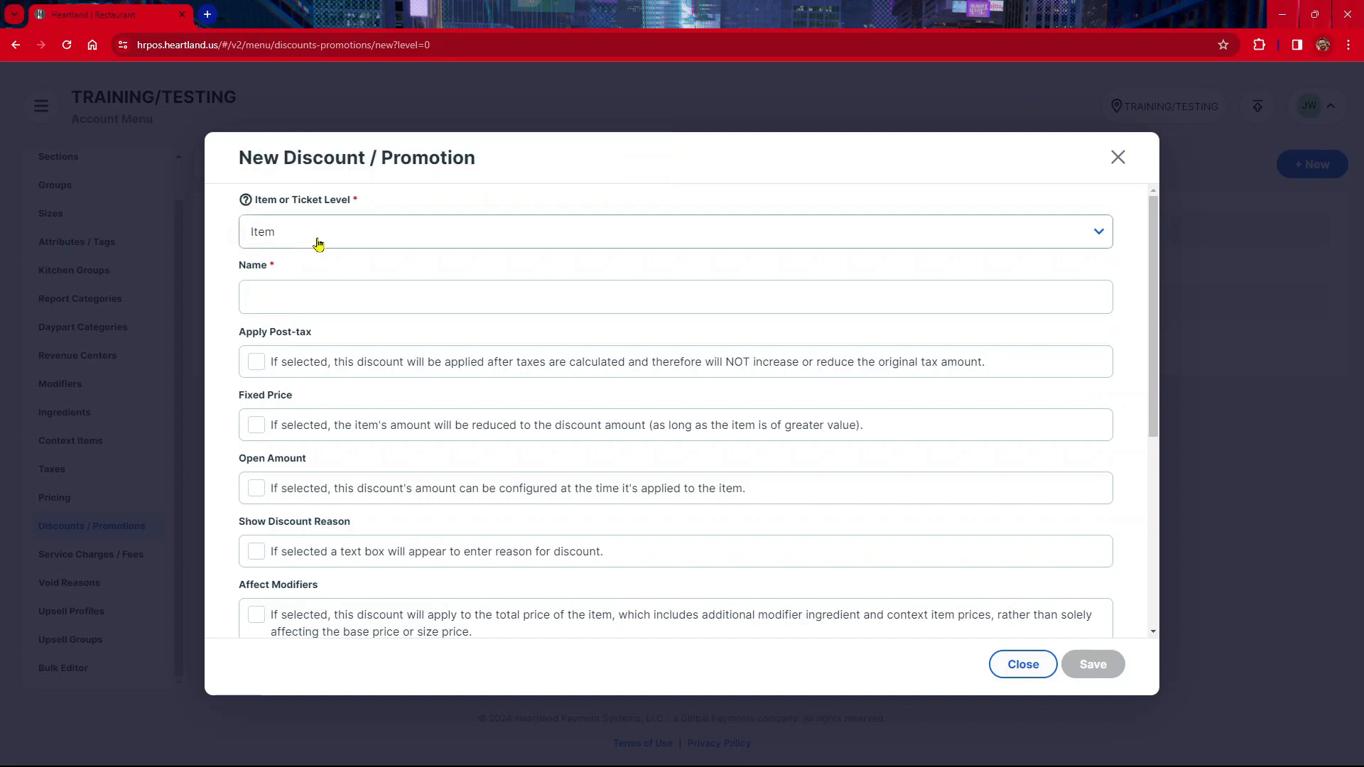
{"action": "left_click", "coordinate": [323, 307]}
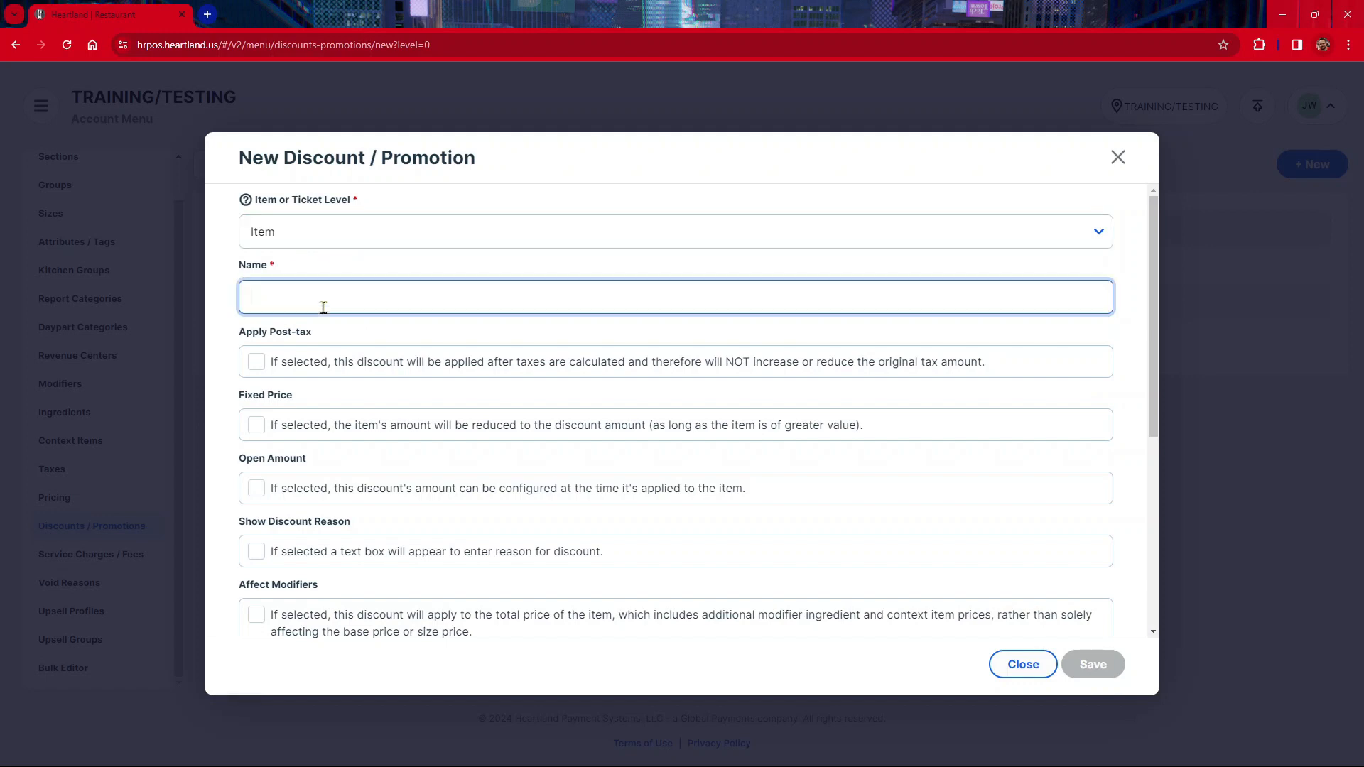
{"action": "type", "text": "SENIOR DISC"}
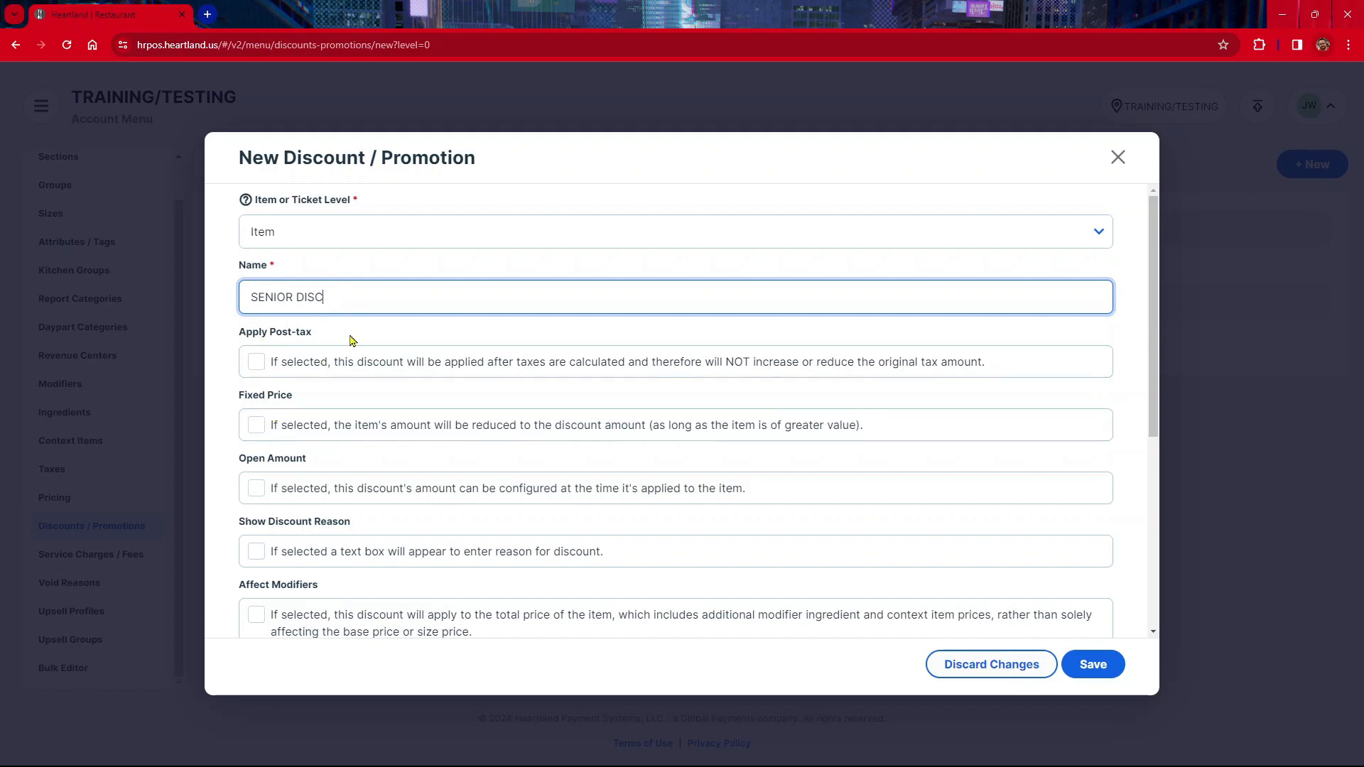
Enable Apply Post-tax for the discount and set its amount type to percent
{"action": "left_click", "coordinate": [261, 369]}
{"action": "scroll", "coordinate": [384, 355], "scroll_direction": "down", "scroll_amount": 1}
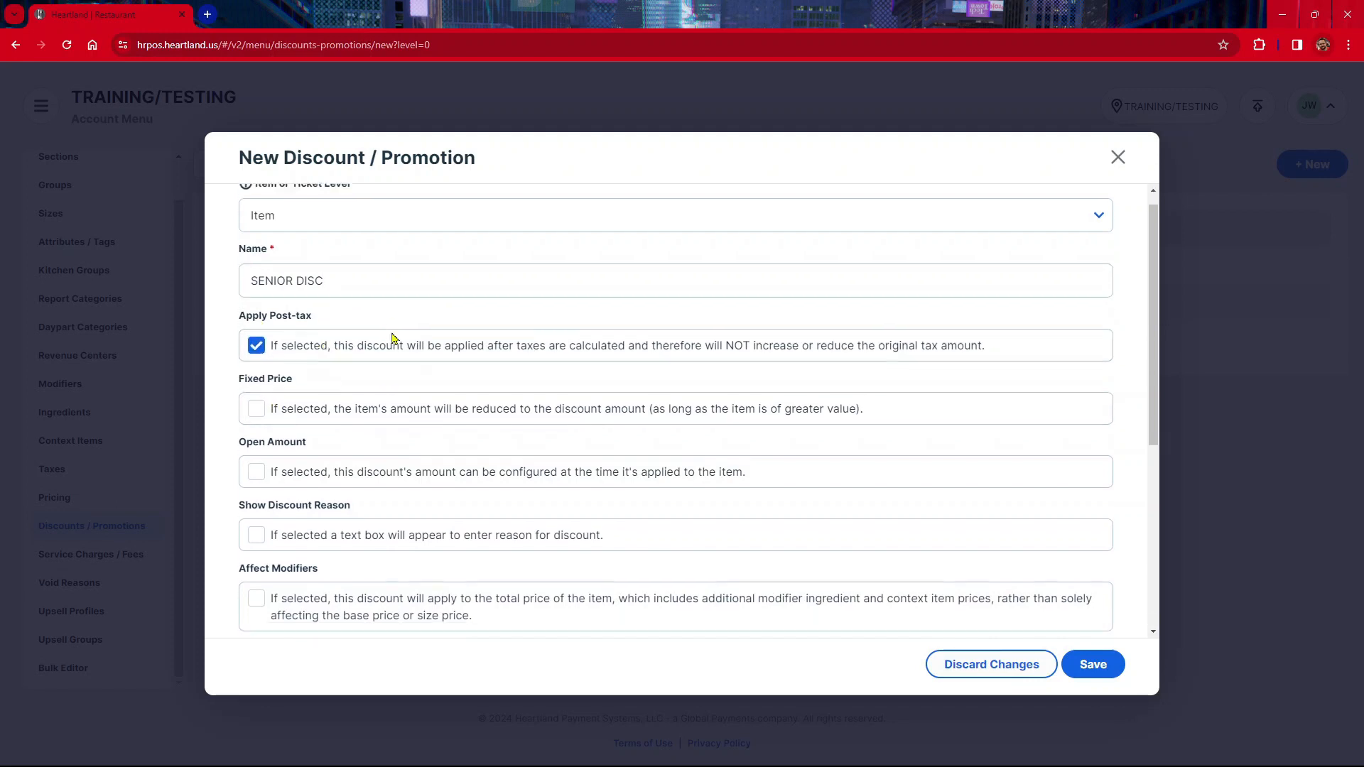
{"action": "scroll", "coordinate": [393, 339], "scroll_direction": "down", "scroll_amount": 2}
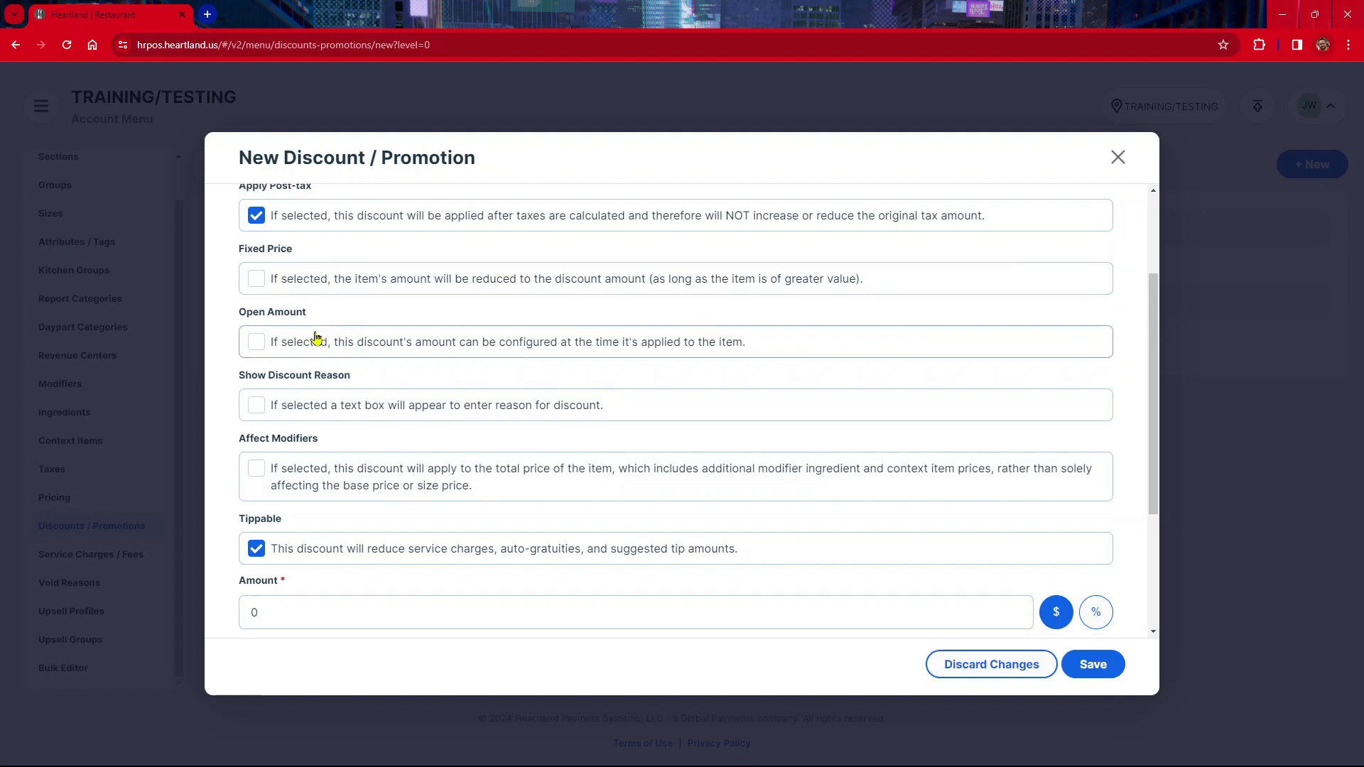
{"action": "scroll", "coordinate": [325, 338], "scroll_direction": "down", "scroll_amount": 1}
{"action": "scroll", "coordinate": [341, 248], "scroll_direction": "up", "scroll_amount": 1}
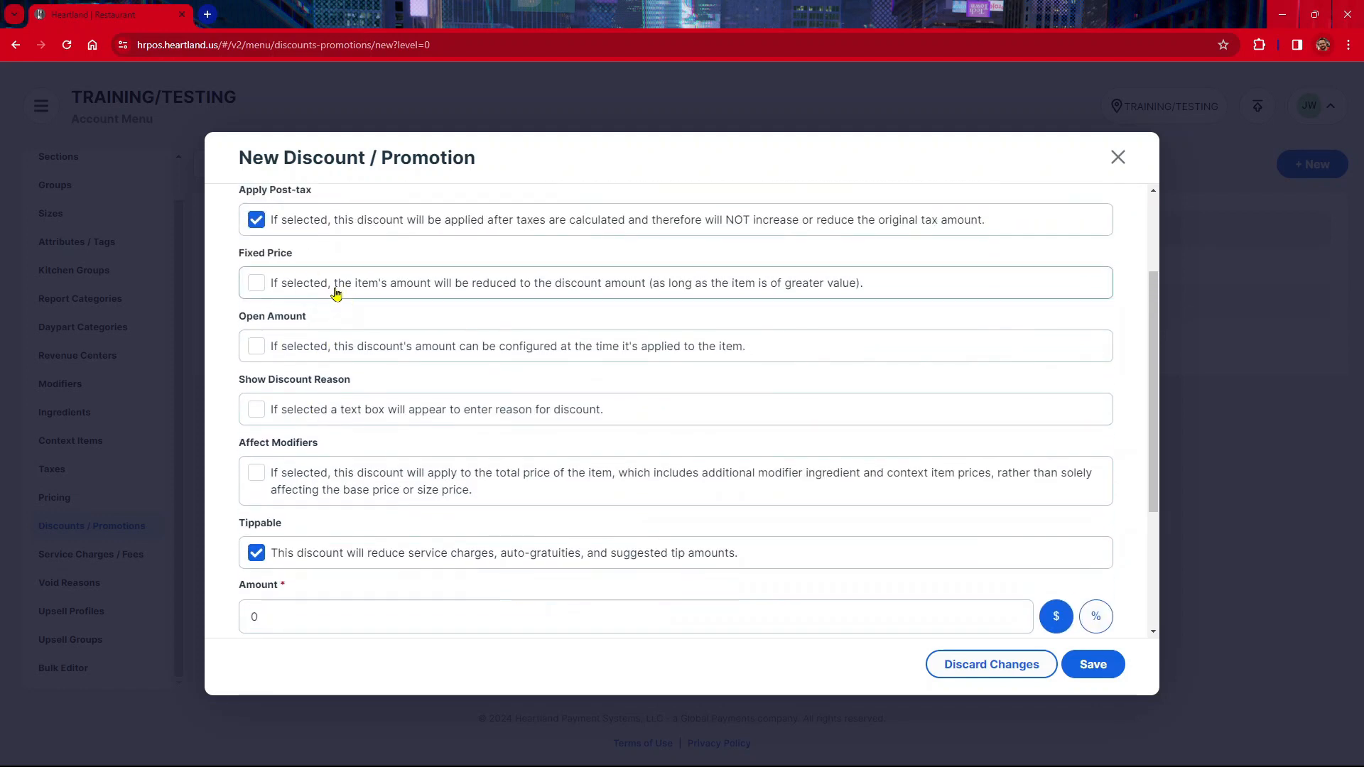
{"action": "left_click", "coordinate": [1098, 628]}
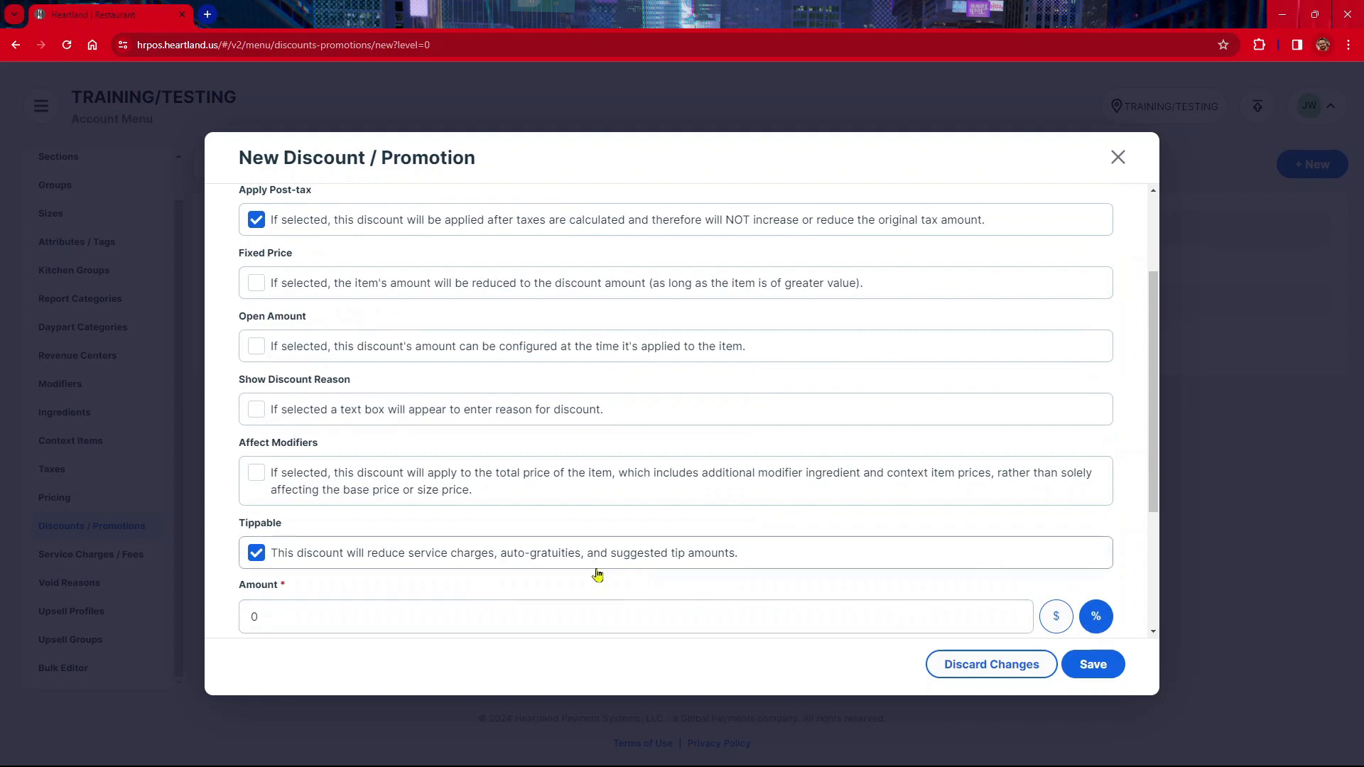
Try turning Fixed Price on, then turn it off again
{"action": "scroll", "coordinate": [267, 317], "scroll_direction": "down", "scroll_amount": 1}
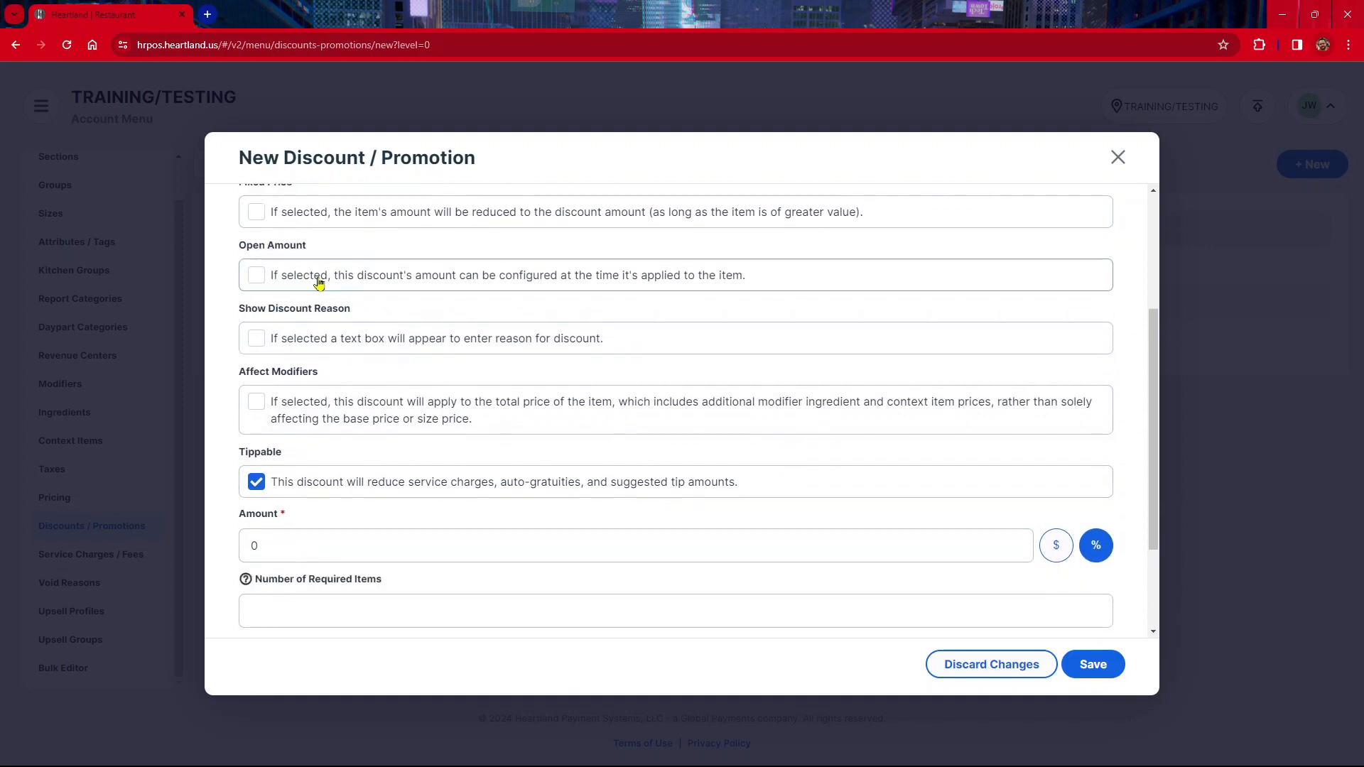
{"action": "scroll", "coordinate": [314, 313], "scroll_direction": "down", "scroll_amount": 1}
{"action": "scroll", "coordinate": [309, 346], "scroll_direction": "up", "scroll_amount": 1}
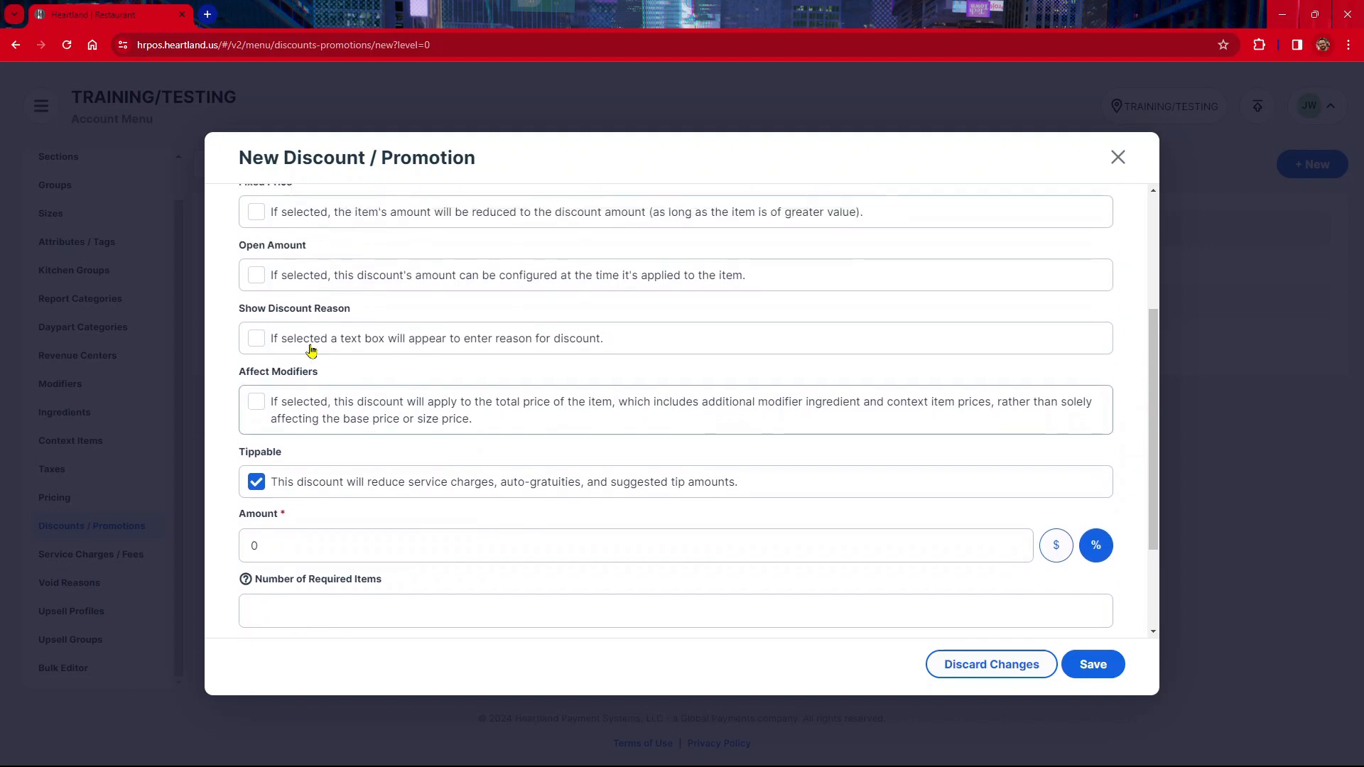
{"action": "scroll", "coordinate": [306, 430], "scroll_direction": "down", "scroll_amount": 1}
{"action": "scroll", "coordinate": [309, 348], "scroll_direction": "up", "scroll_amount": 1}
{"action": "scroll", "coordinate": [267, 244], "scroll_direction": "up", "scroll_amount": 1}
{"action": "scroll", "coordinate": [267, 243], "scroll_direction": "up", "scroll_amount": 1}
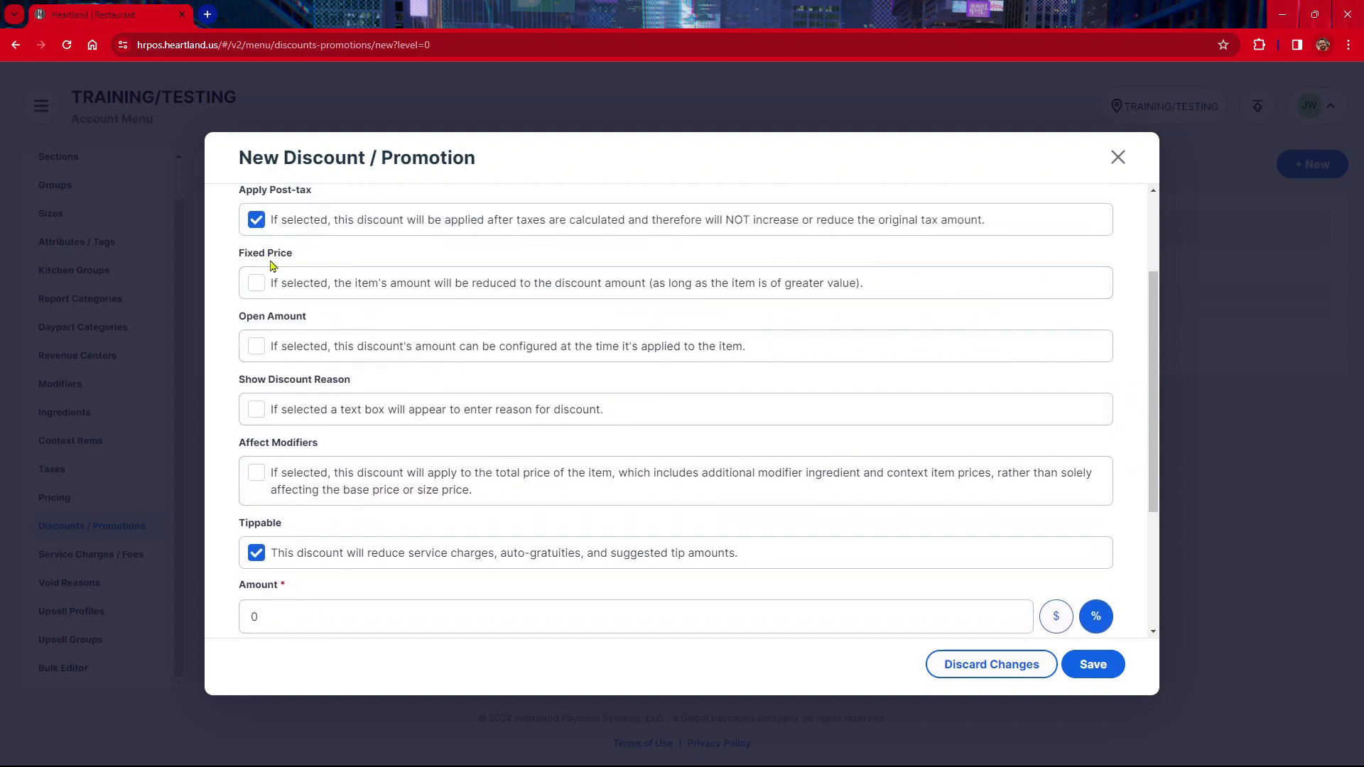
{"action": "left_click", "coordinate": [260, 281]}
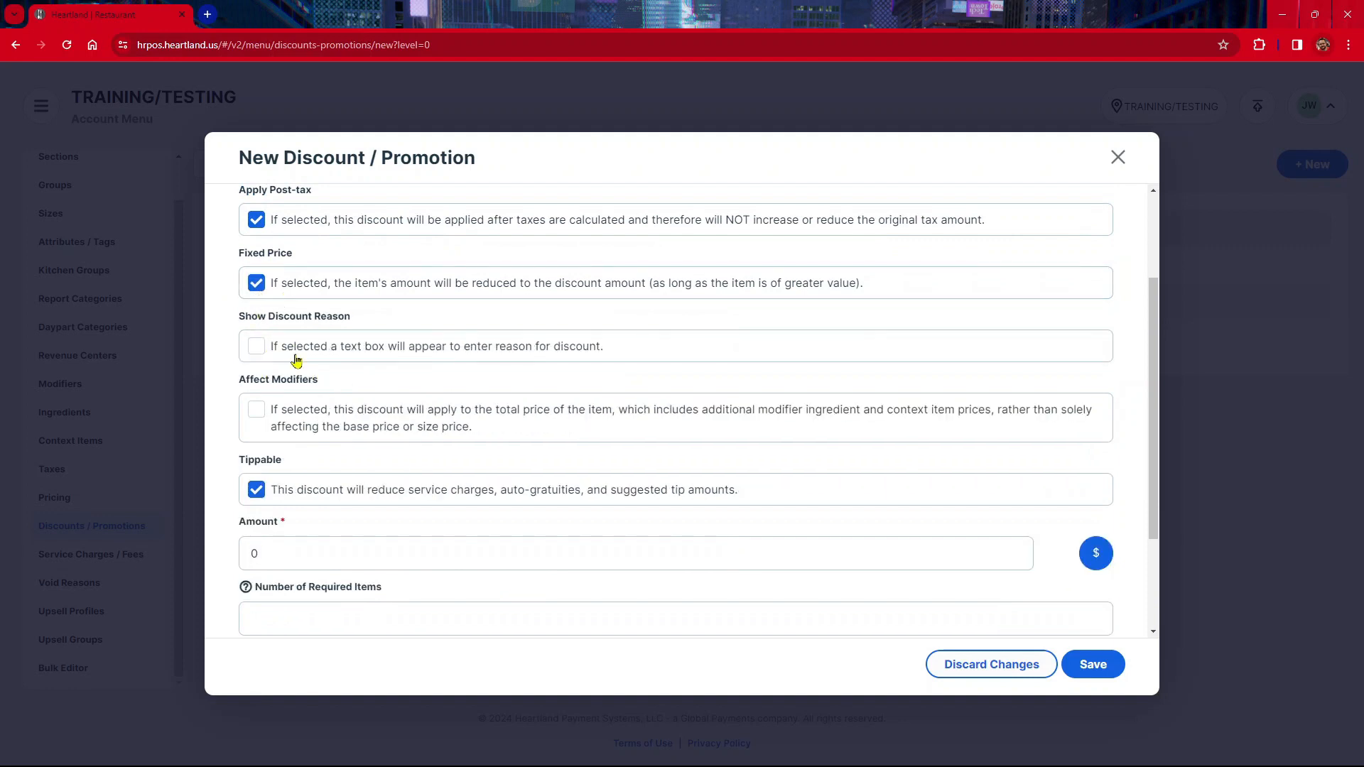
{"action": "left_click", "coordinate": [268, 295]}
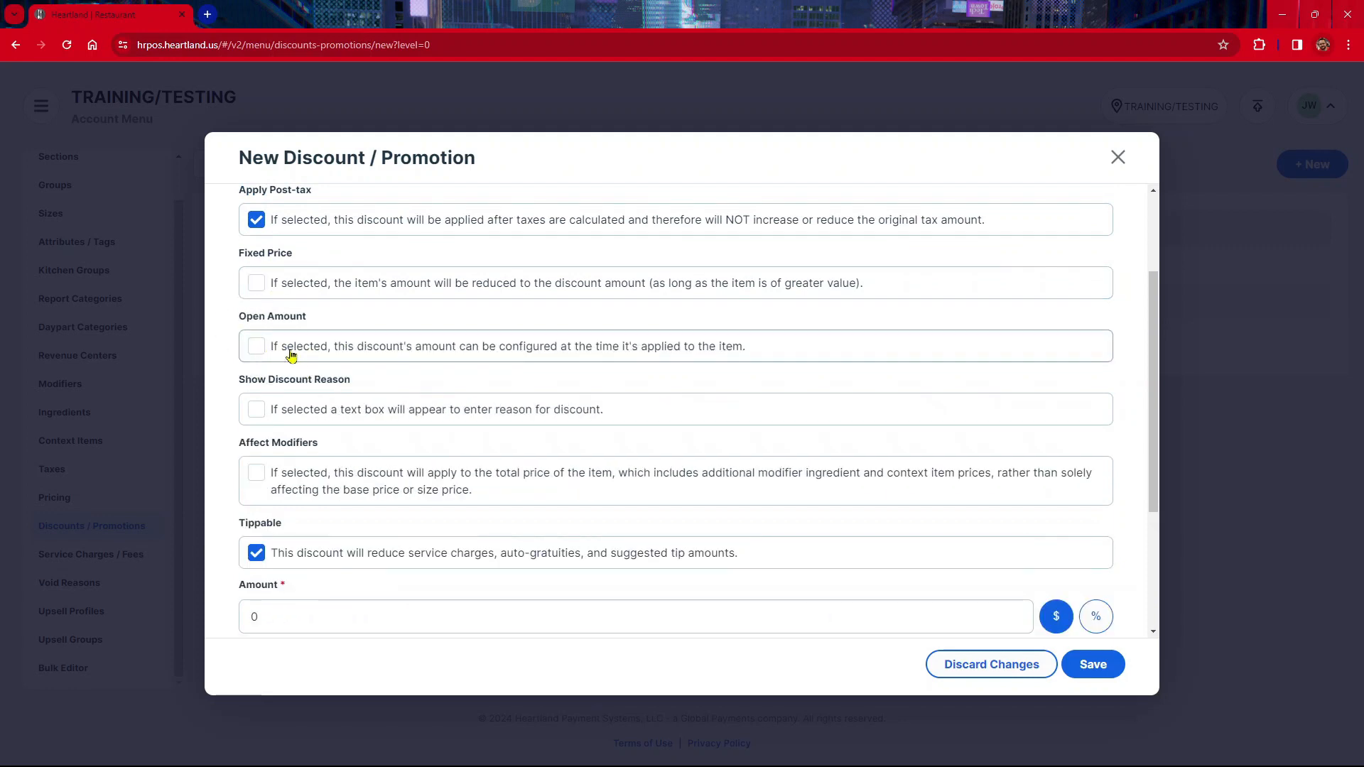
Enable Affect Modifiers so the discount applies to the item's full price
{"action": "scroll", "coordinate": [299, 390], "scroll_direction": "down", "scroll_amount": 2}
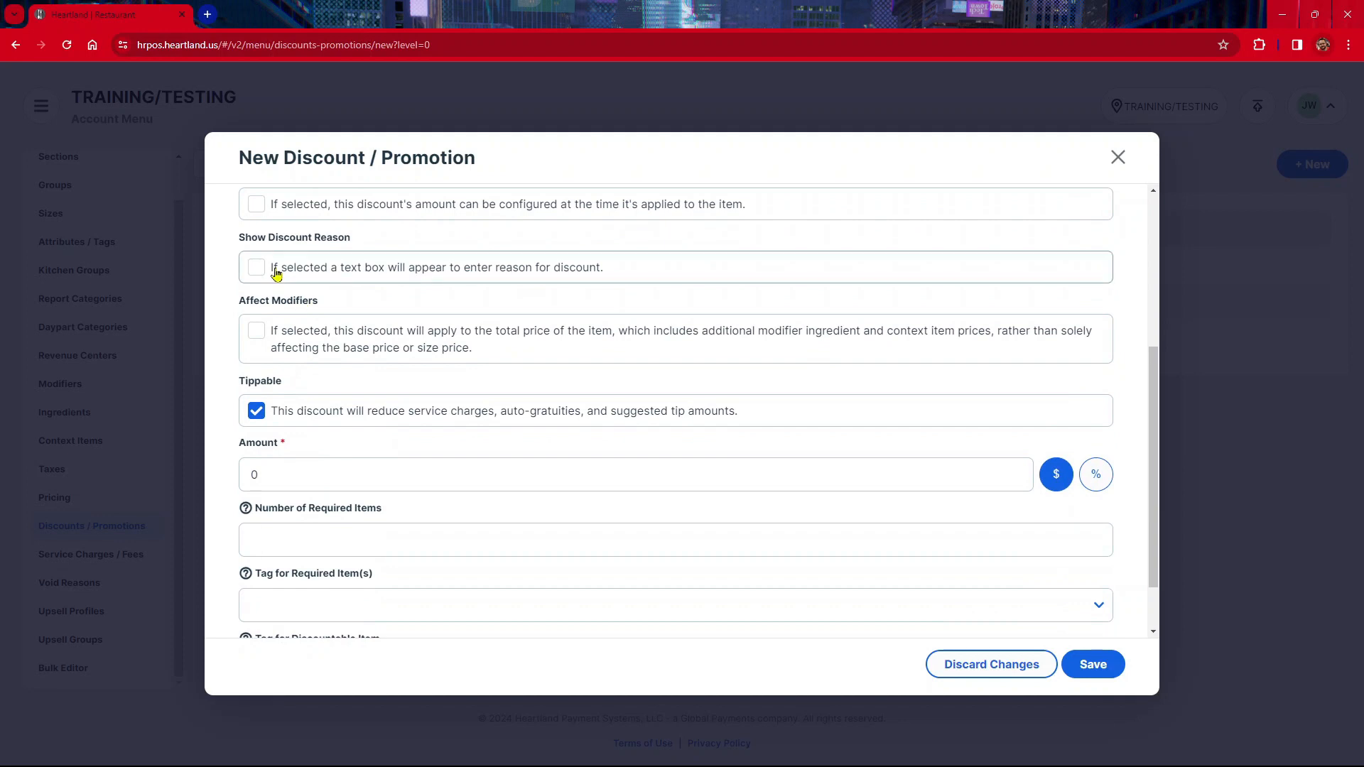
{"action": "scroll", "coordinate": [261, 272], "scroll_direction": "up", "scroll_amount": 1}
{"action": "scroll", "coordinate": [273, 337], "scroll_direction": "down", "scroll_amount": 1}
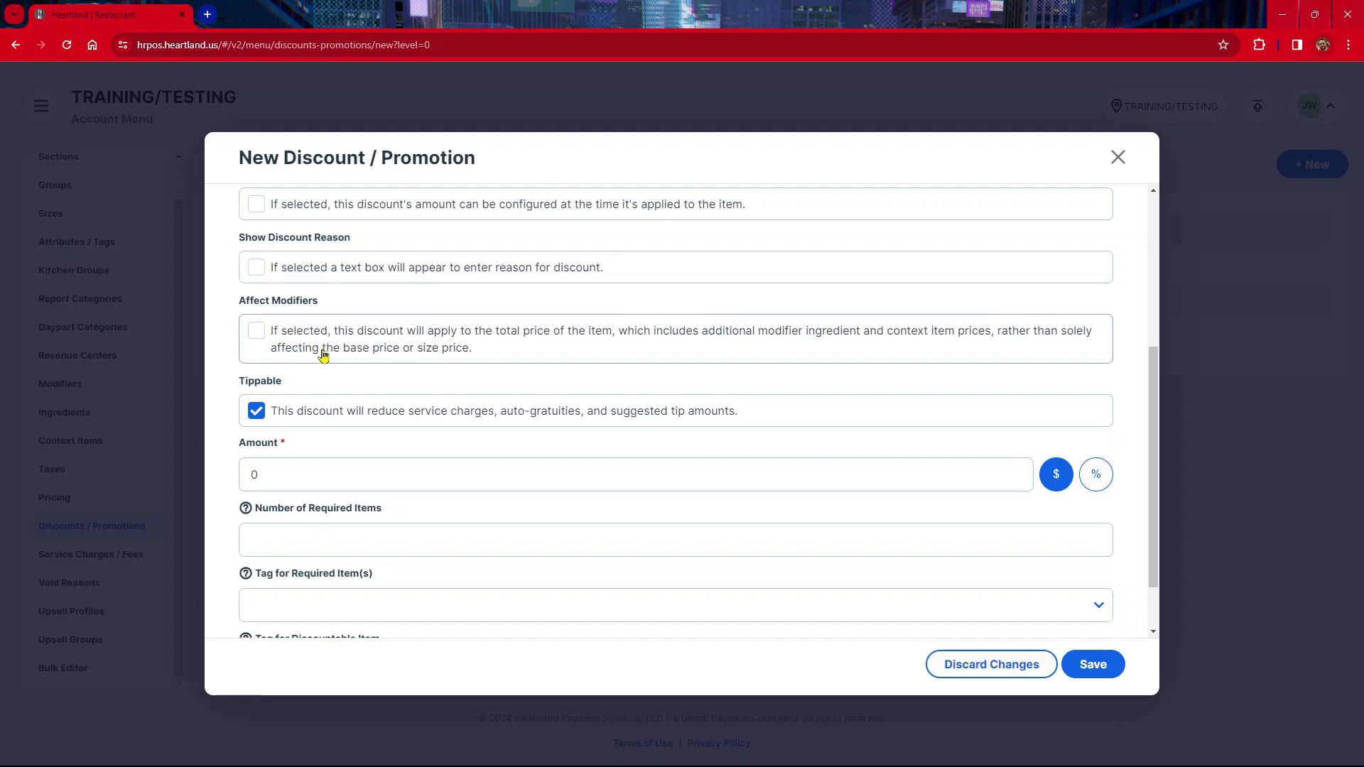
{"action": "scroll", "coordinate": [324, 355], "scroll_direction": "down", "scroll_amount": 1}
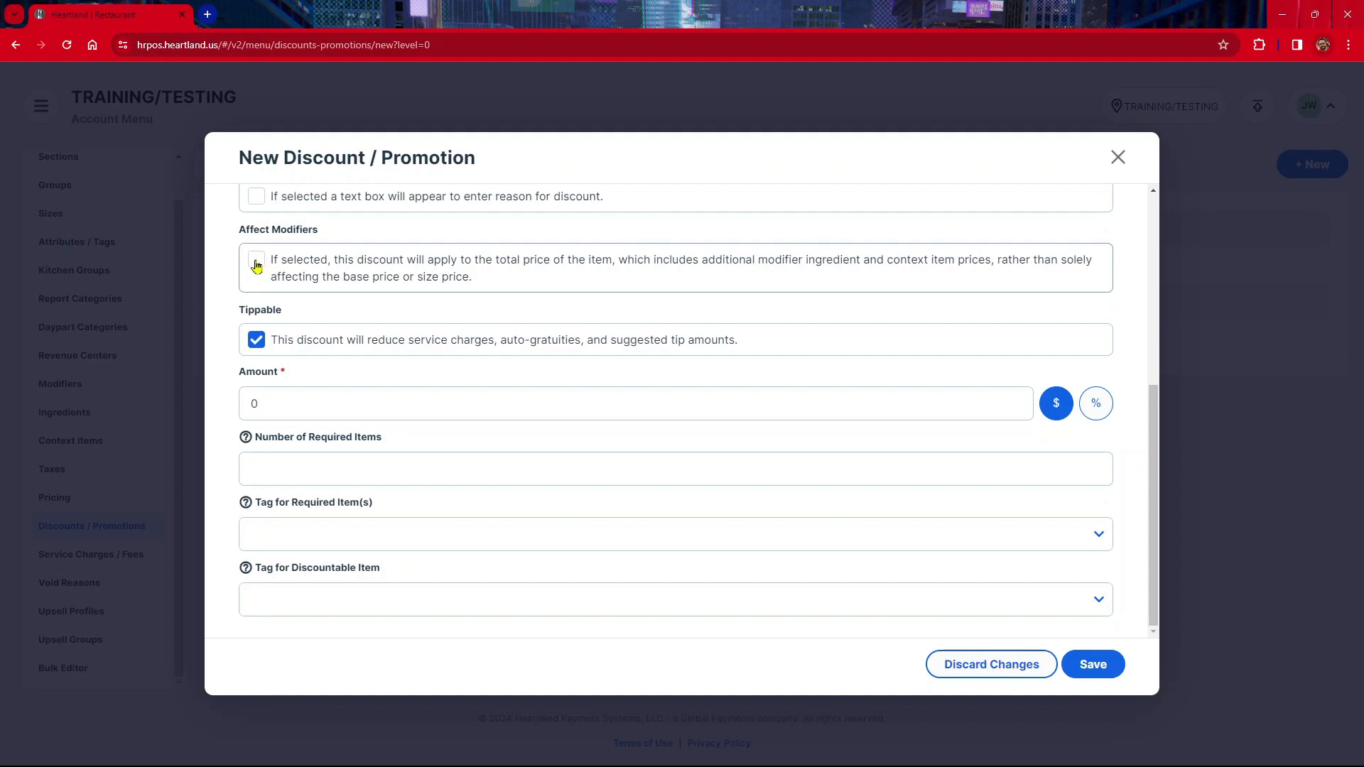
{"action": "left_click", "coordinate": [327, 274]}
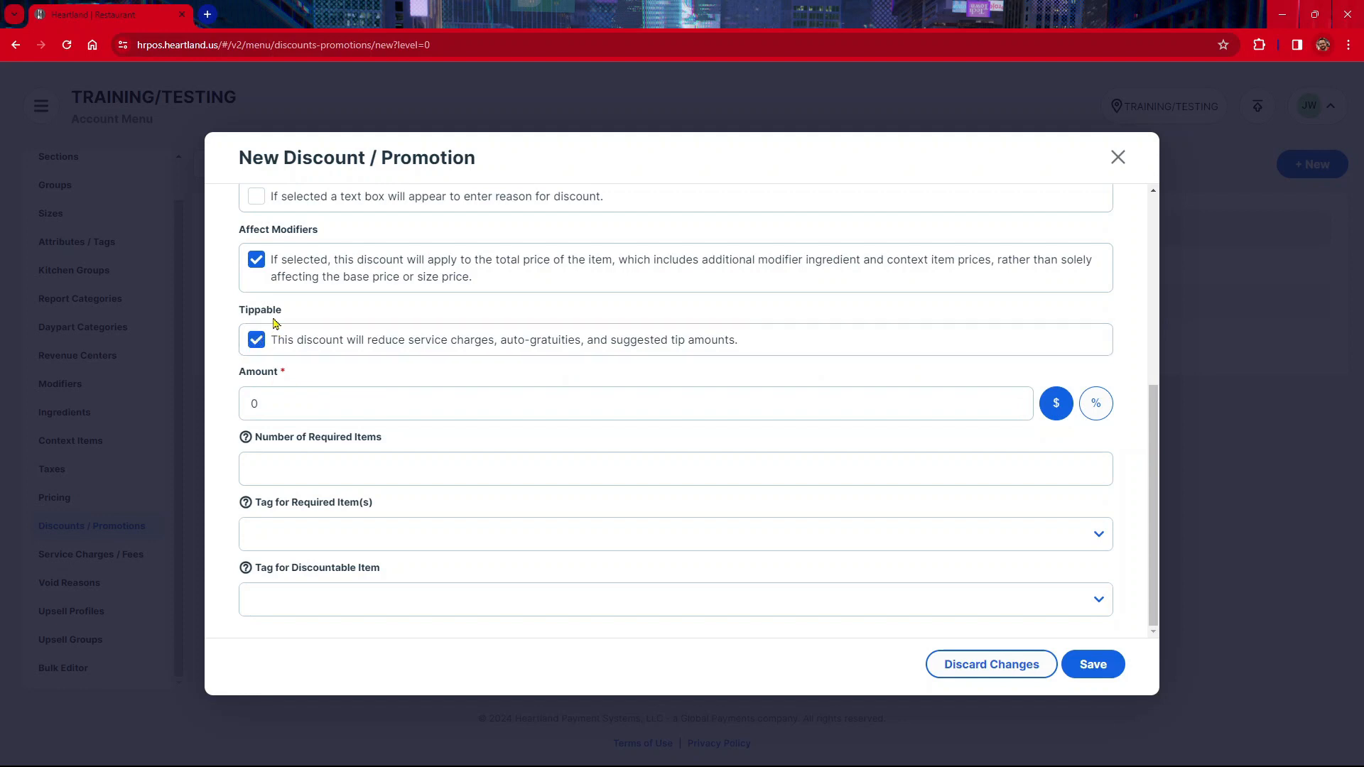
Set the discount amount to 10 percent and save the SENIOR DISC discount
{"action": "left_click", "coordinate": [284, 400]}
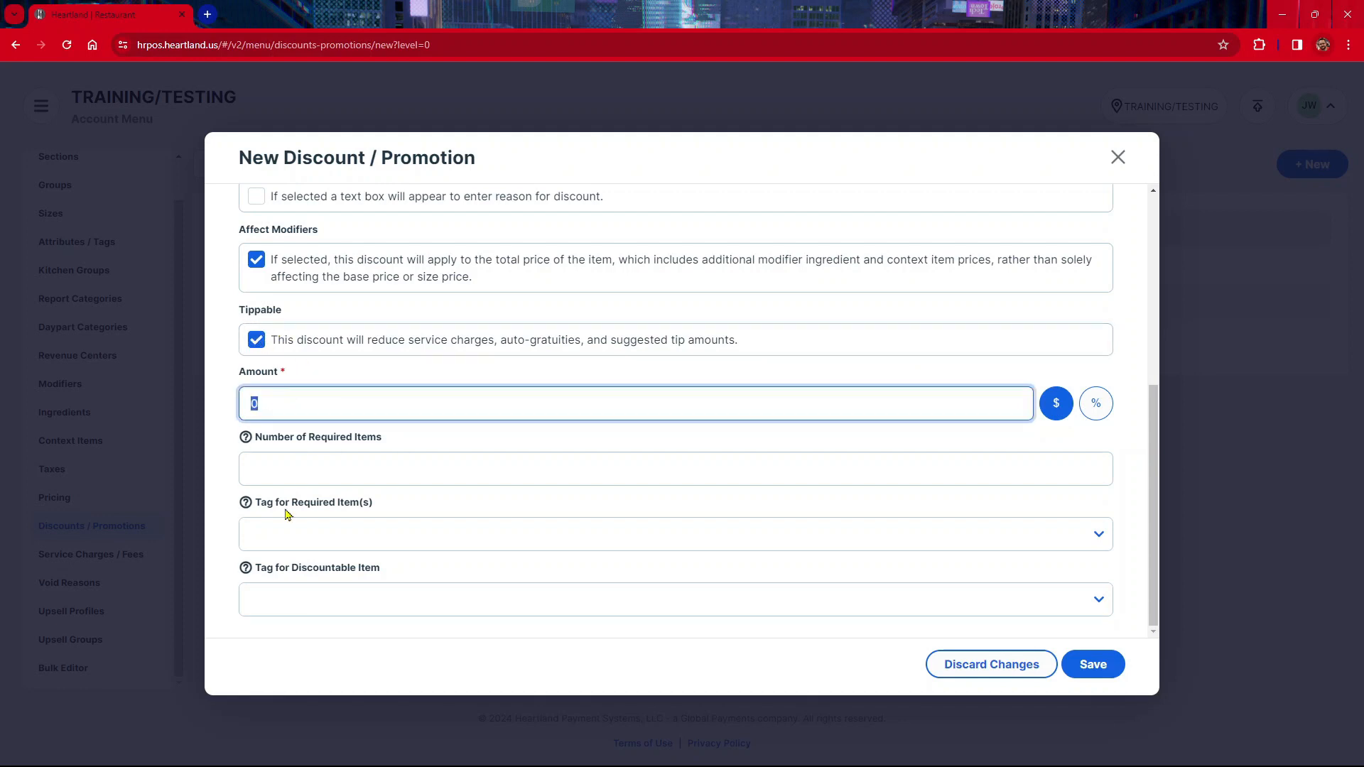
{"action": "type", "text": "10"}
{"action": "left_click", "coordinate": [1110, 415]}
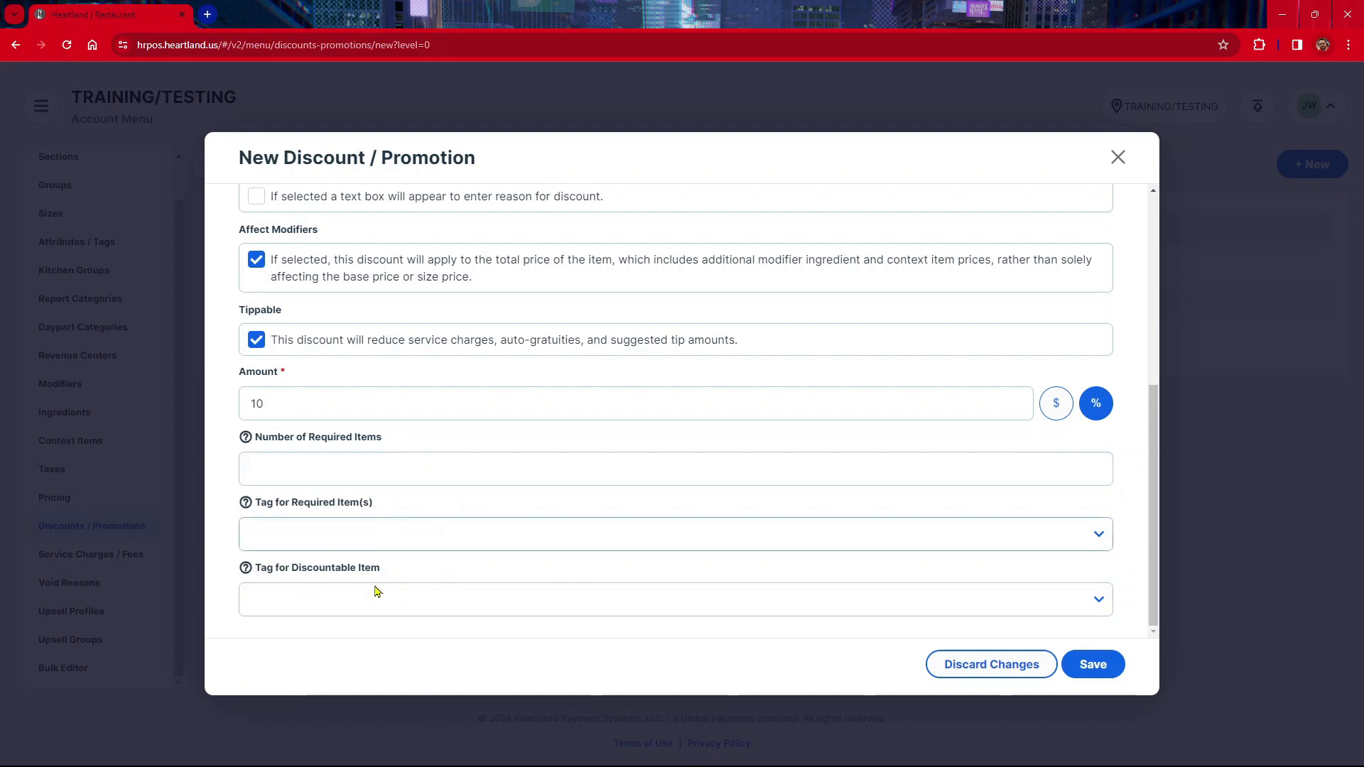
{"action": "left_click", "coordinate": [1091, 666]}
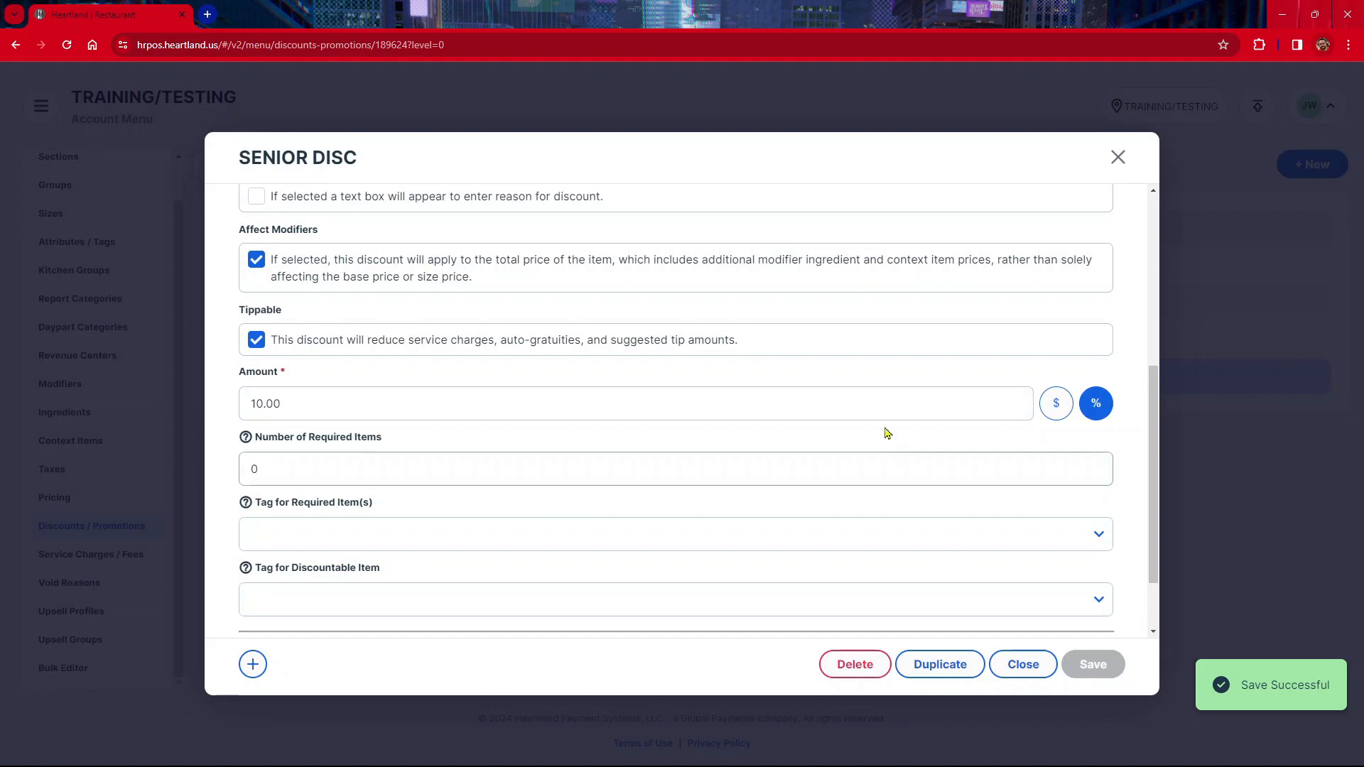
Duplicate the saved discount and switch the copy to Ticket level
{"action": "scroll", "coordinate": [822, 472], "scroll_direction": "up", "scroll_amount": 5}
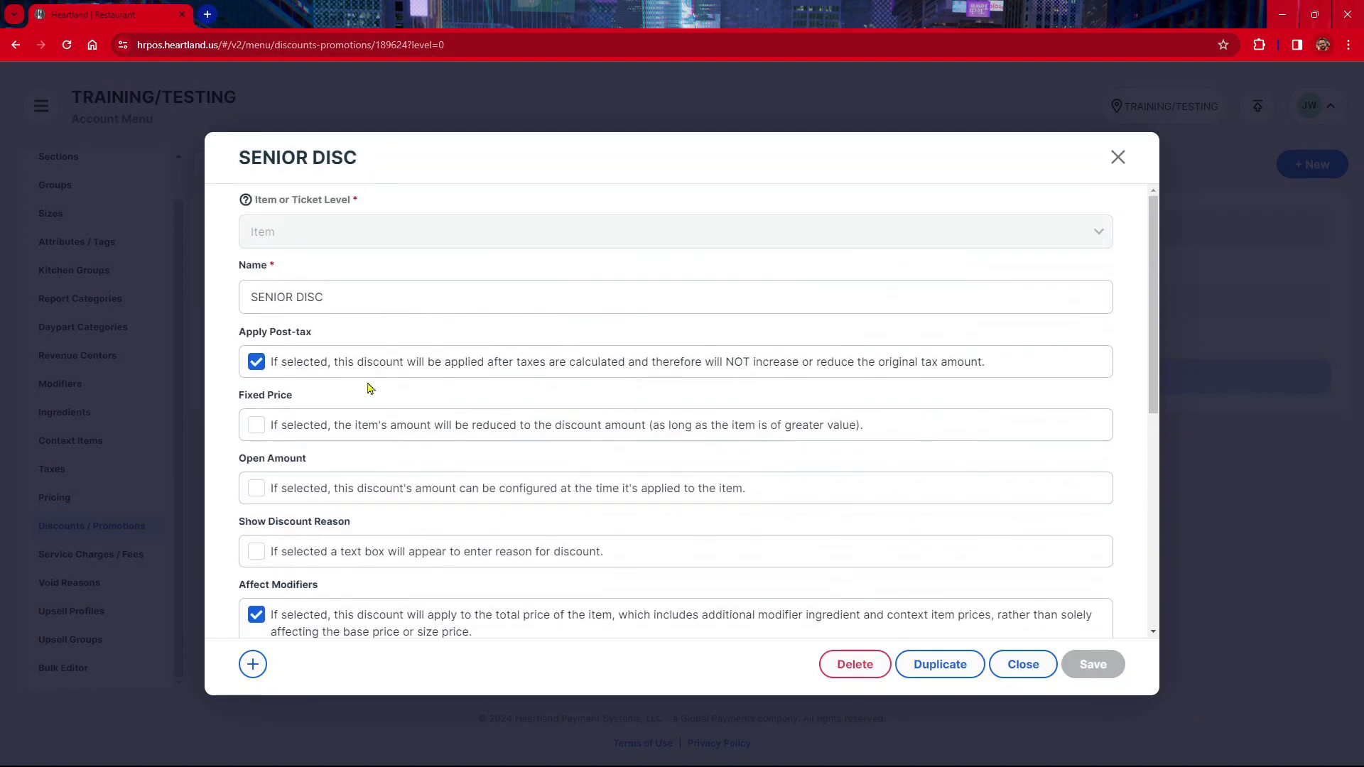
{"action": "scroll", "coordinate": [368, 387], "scroll_direction": "down", "scroll_amount": 4}
{"action": "scroll", "coordinate": [448, 401], "scroll_direction": "down", "scroll_amount": 1}
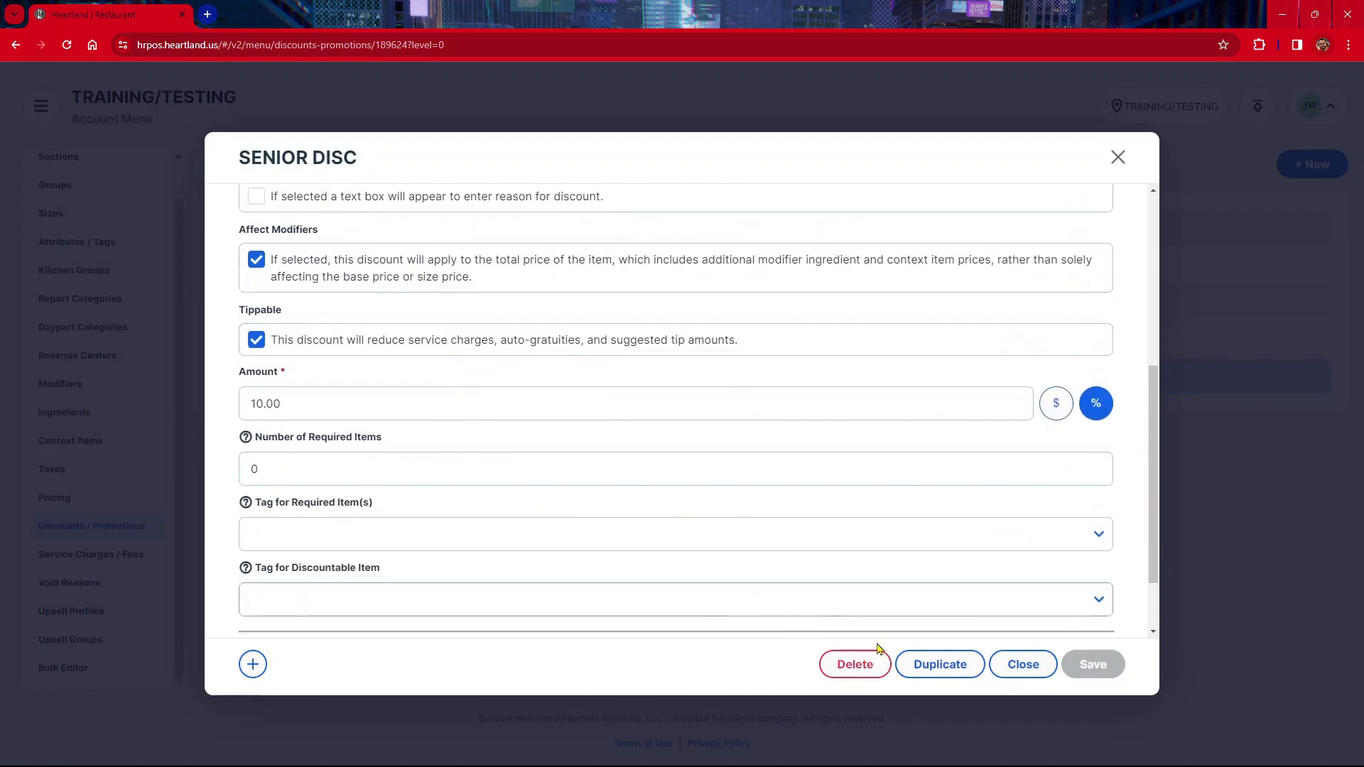
{"action": "left_click", "coordinate": [938, 668]}
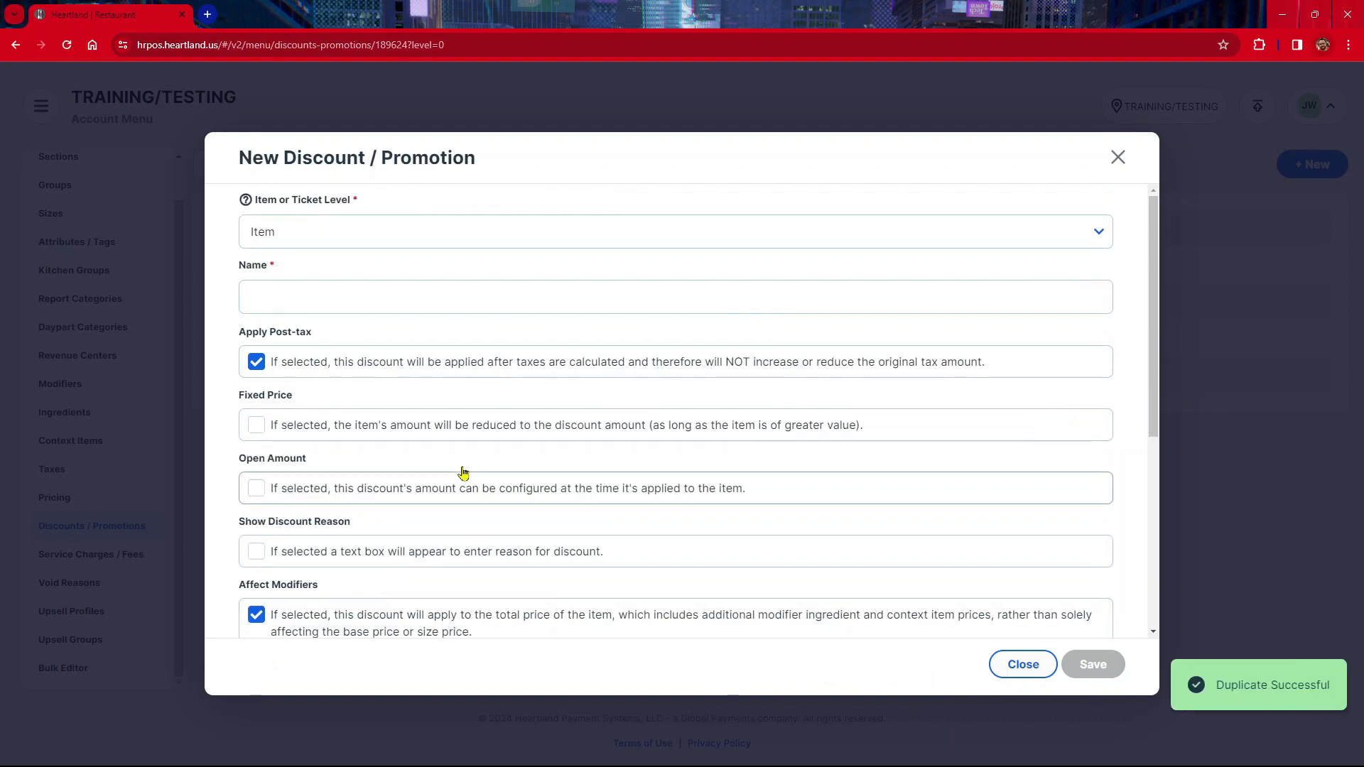
{"action": "left_click", "coordinate": [309, 224]}
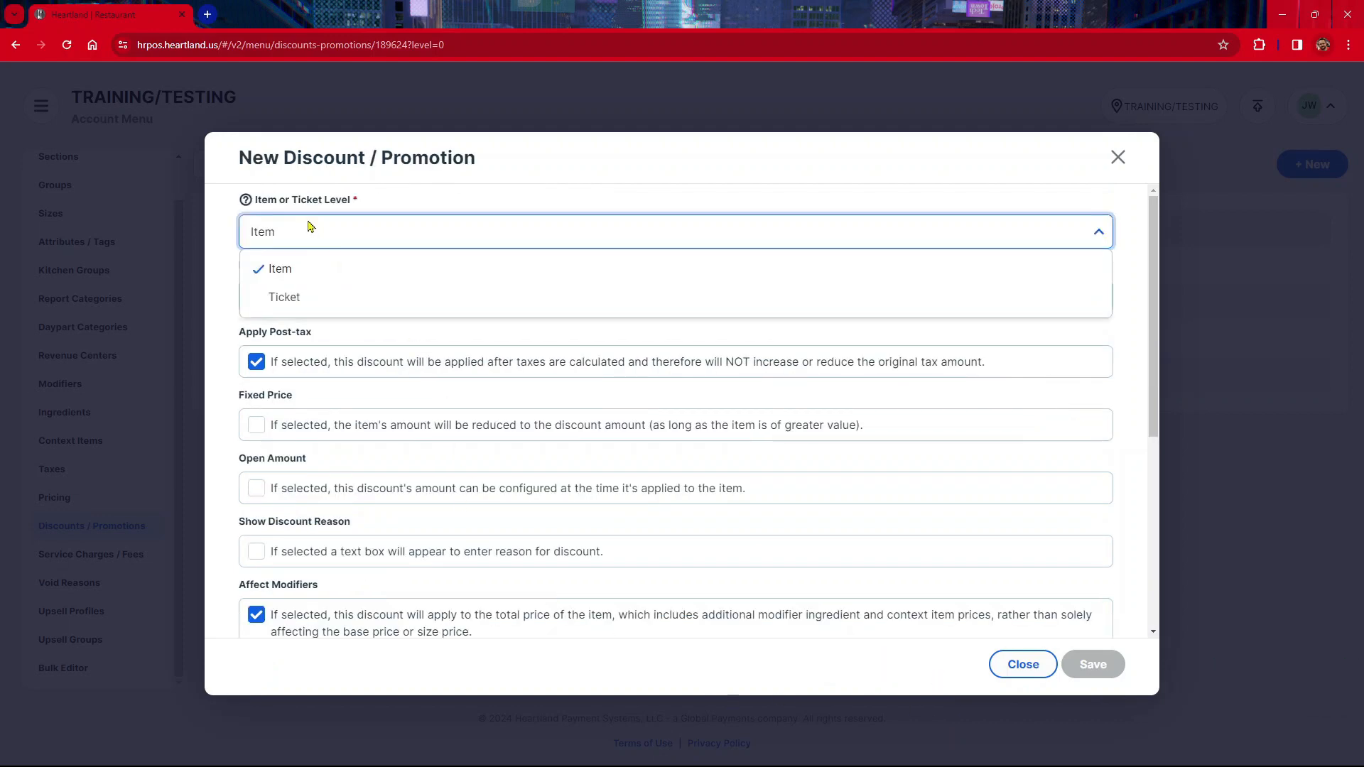
{"action": "left_click", "coordinate": [335, 297]}
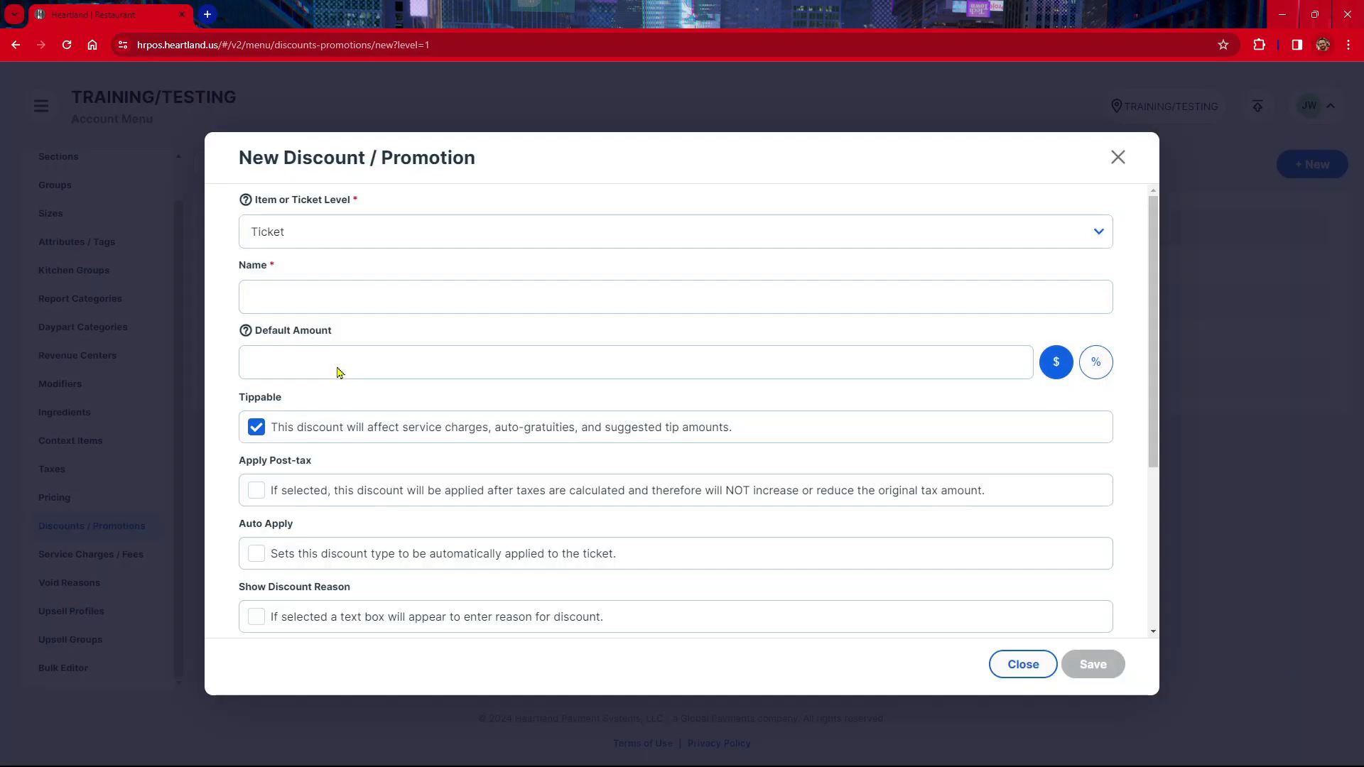
Name the ticket-level discount SENIOR DISC
{"action": "left_click", "coordinate": [318, 307]}
{"action": "type", "text": "SENIOR DISC"}
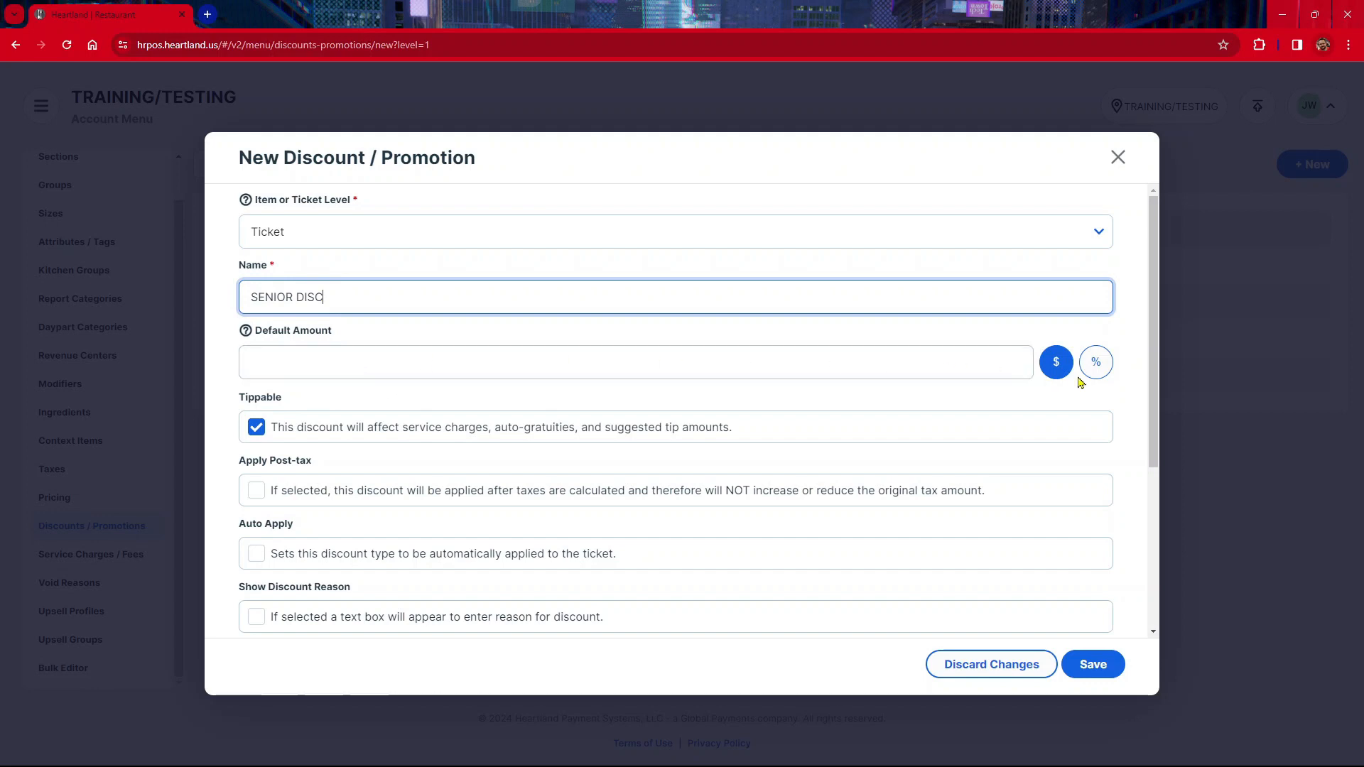
{"action": "scroll", "coordinate": [1094, 375], "scroll_direction": "down", "scroll_amount": 4}
{"action": "scroll", "coordinate": [1093, 375], "scroll_direction": "up", "scroll_amount": 4}
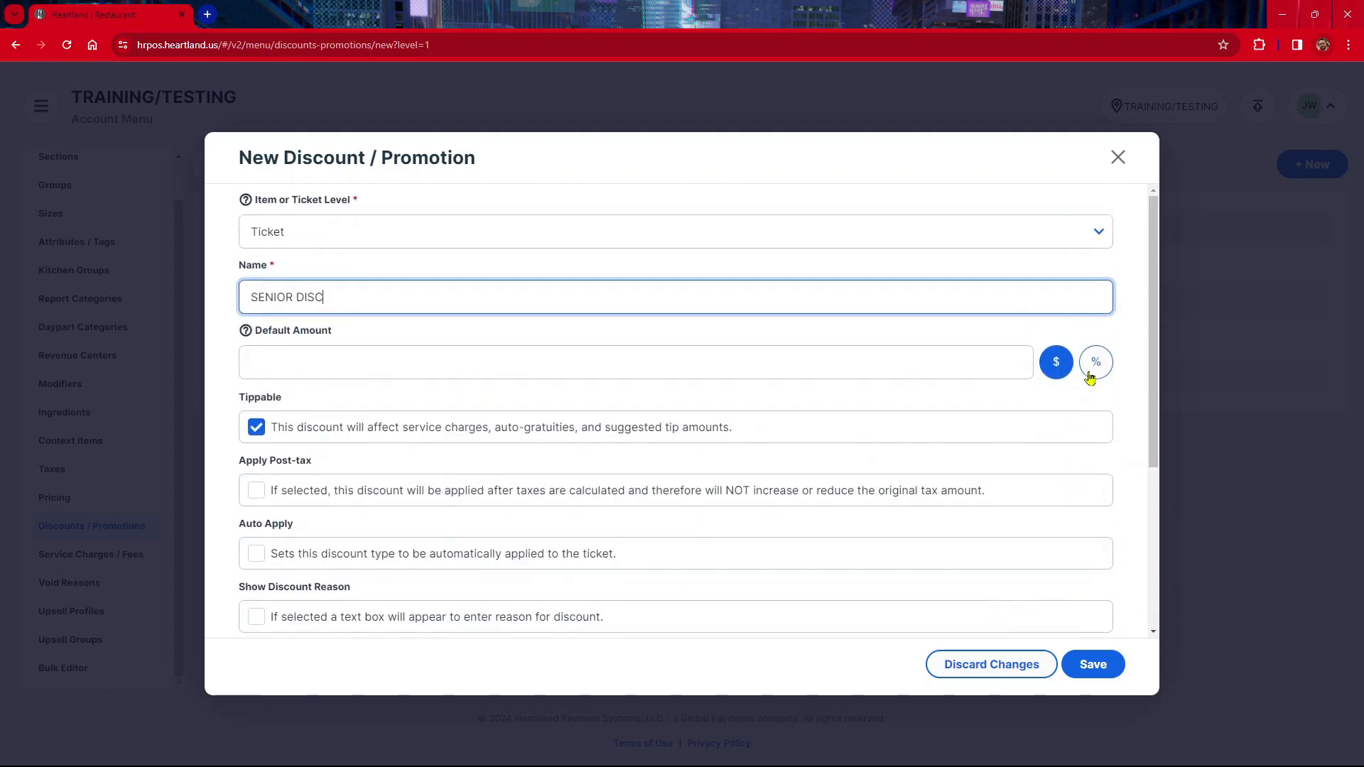
Set the default amount to 10 percent and enable Apply Post-tax
{"action": "left_click", "coordinate": [1092, 376]}
{"action": "left_click", "coordinate": [295, 371]}
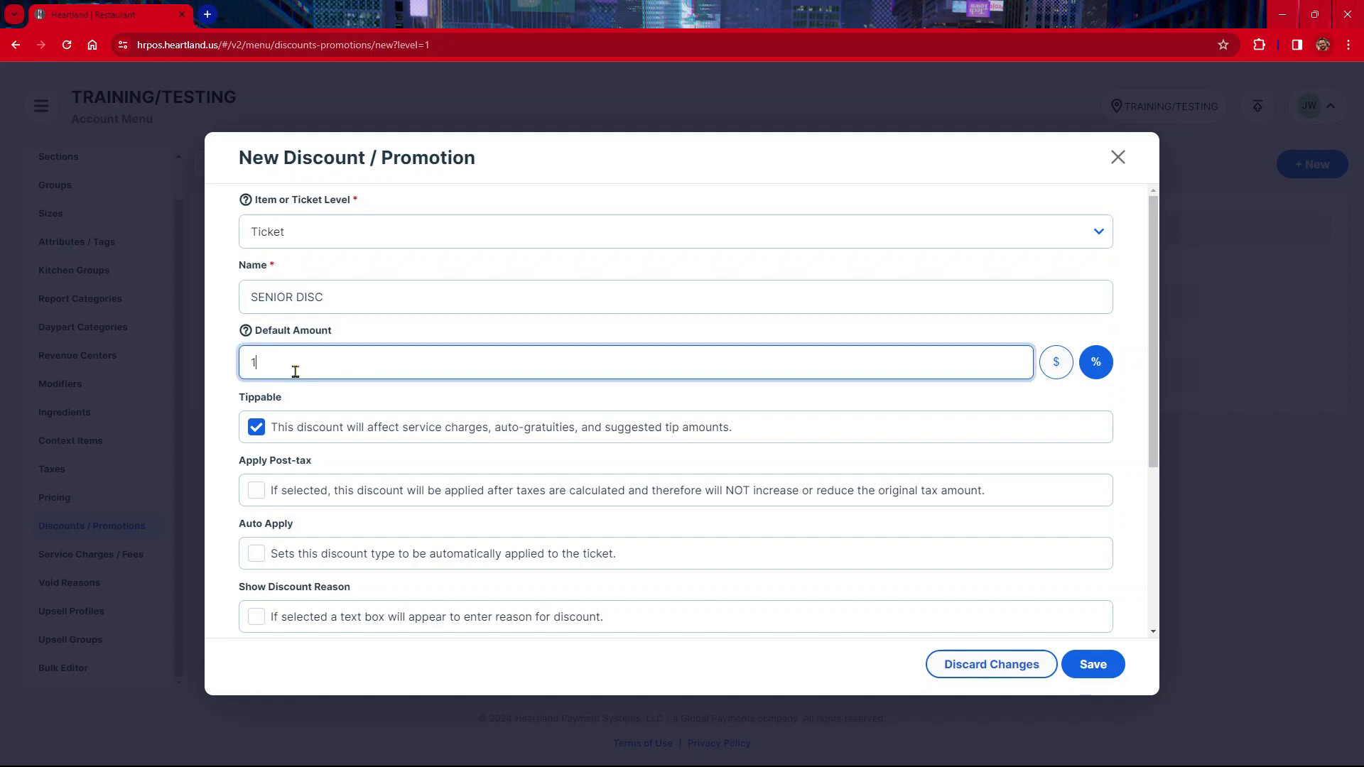
{"action": "scroll", "coordinate": [377, 444], "scroll_direction": "down", "scroll_amount": 2}
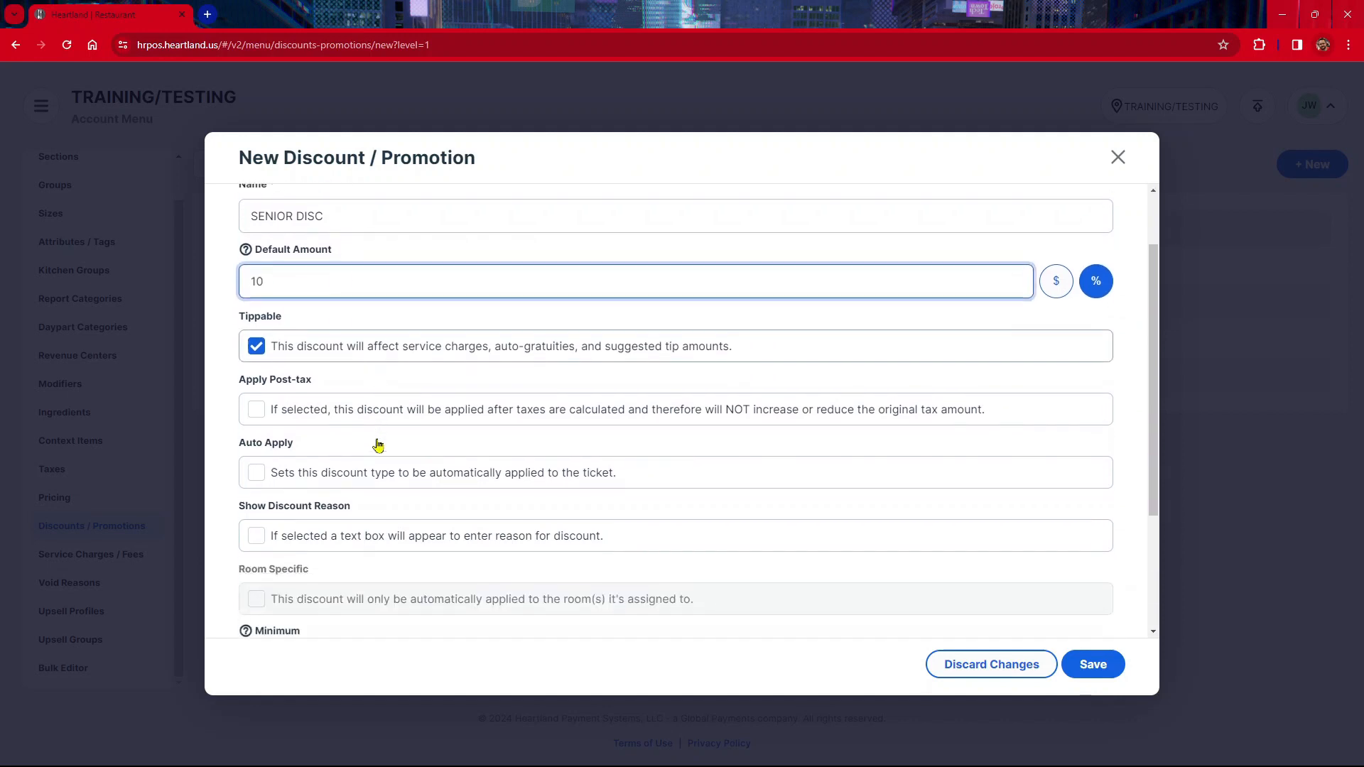
{"action": "left_click", "coordinate": [257, 348]}
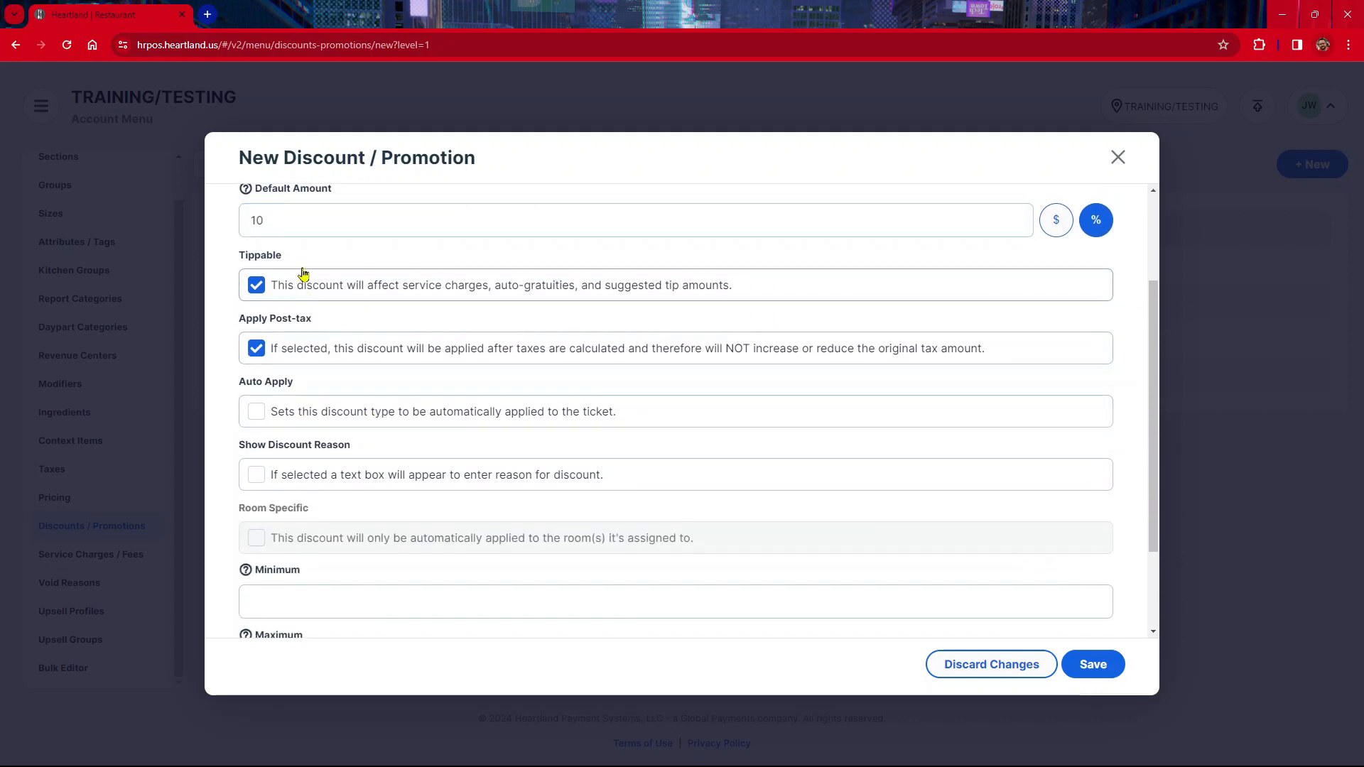
Save the ticket-level SENIOR DISC discount and close its dialog
{"action": "scroll", "coordinate": [304, 359], "scroll_direction": "up", "scroll_amount": 2}
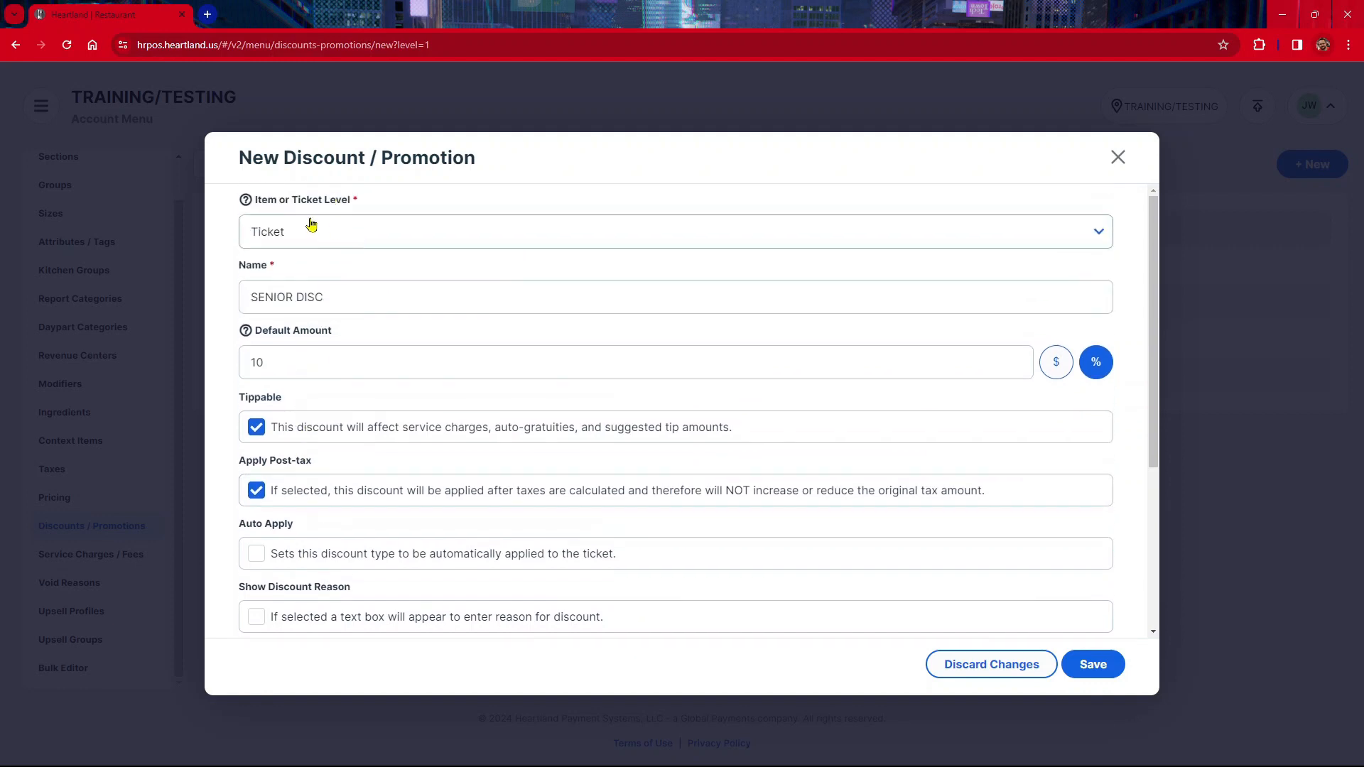
{"action": "scroll", "coordinate": [277, 455], "scroll_direction": "down", "scroll_amount": 3}
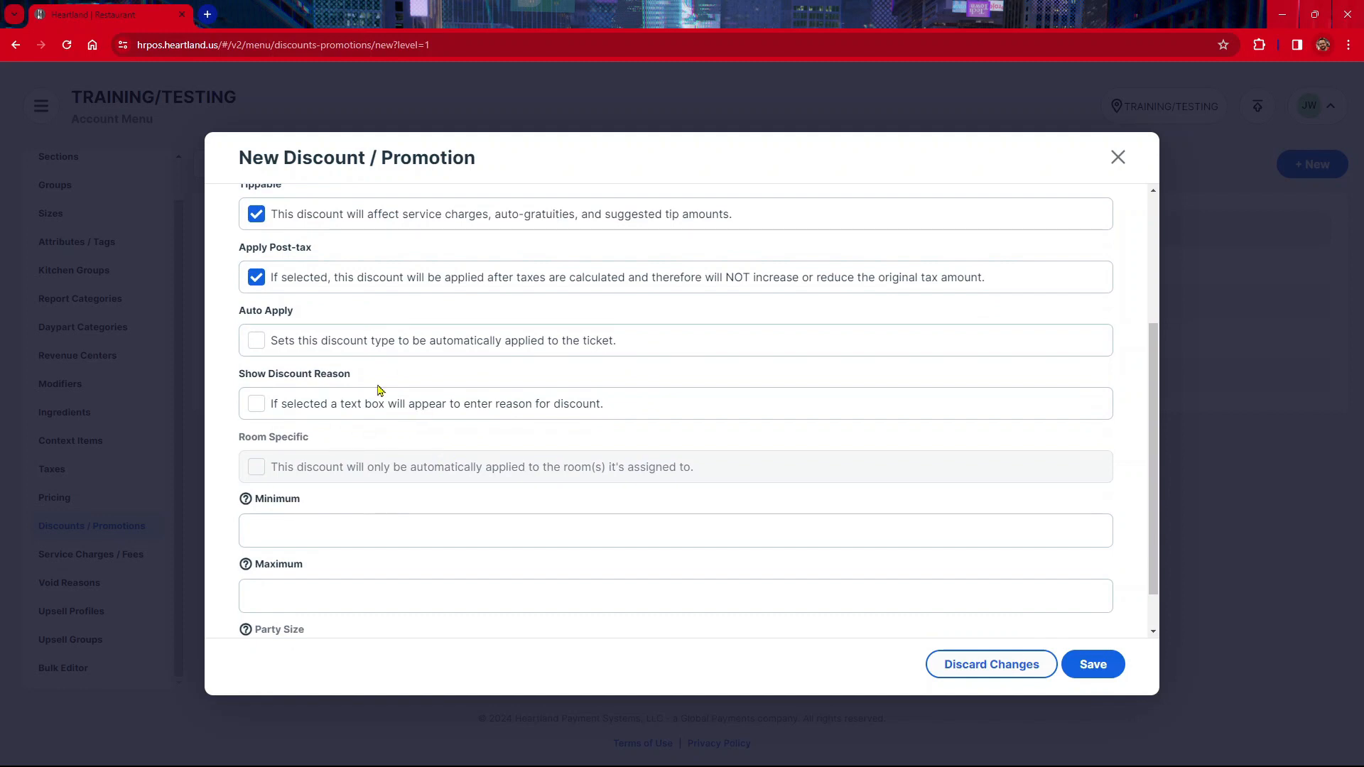
{"action": "scroll", "coordinate": [338, 472], "scroll_direction": "down", "scroll_amount": 1}
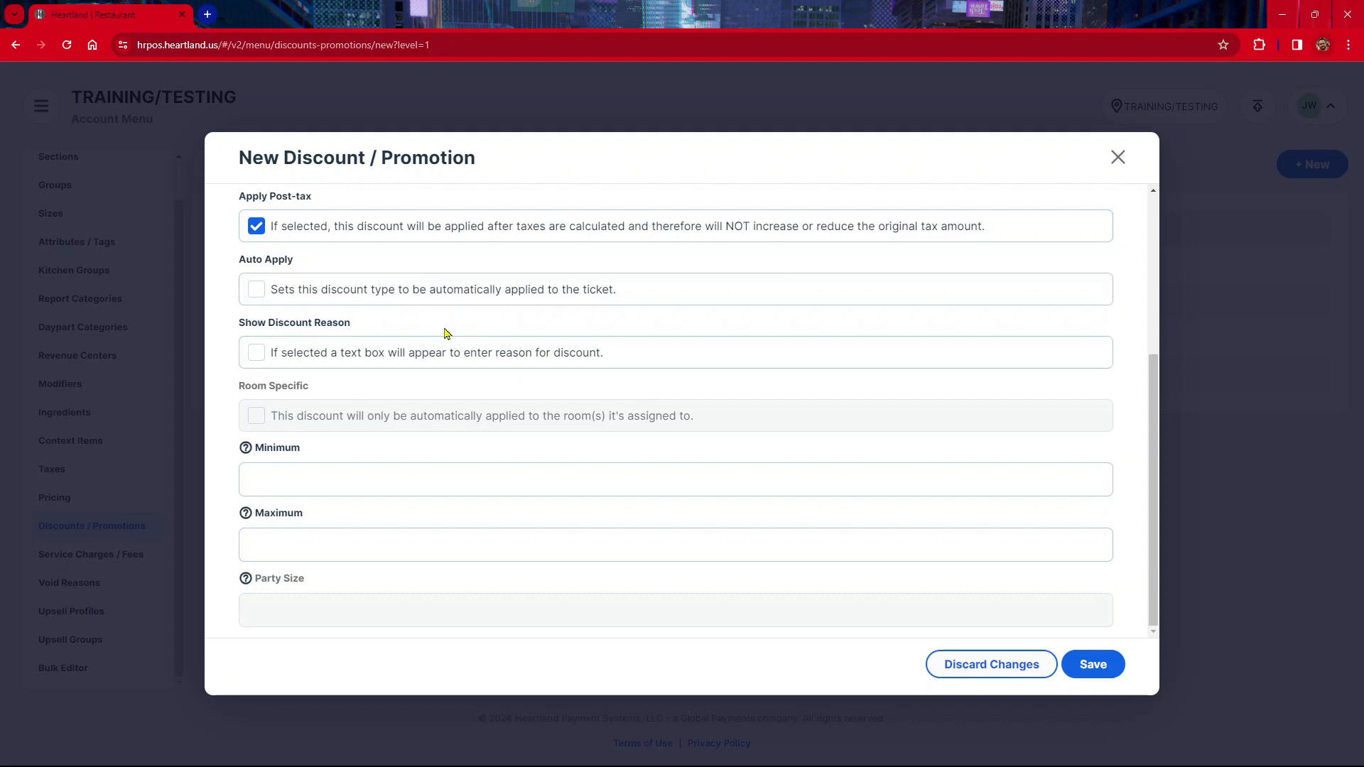
{"action": "scroll", "coordinate": [449, 316], "scroll_direction": "up", "scroll_amount": 1}
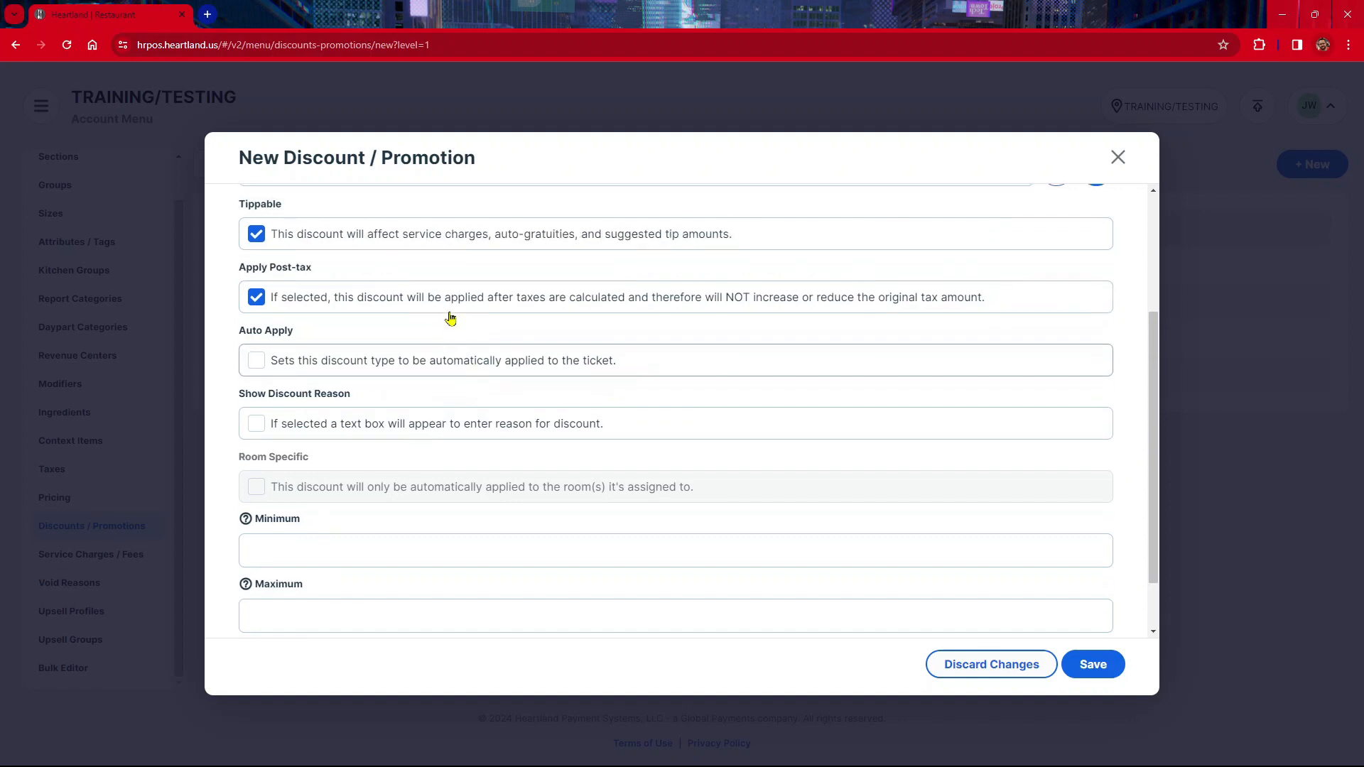
{"action": "scroll", "coordinate": [452, 317], "scroll_direction": "down", "scroll_amount": 1}
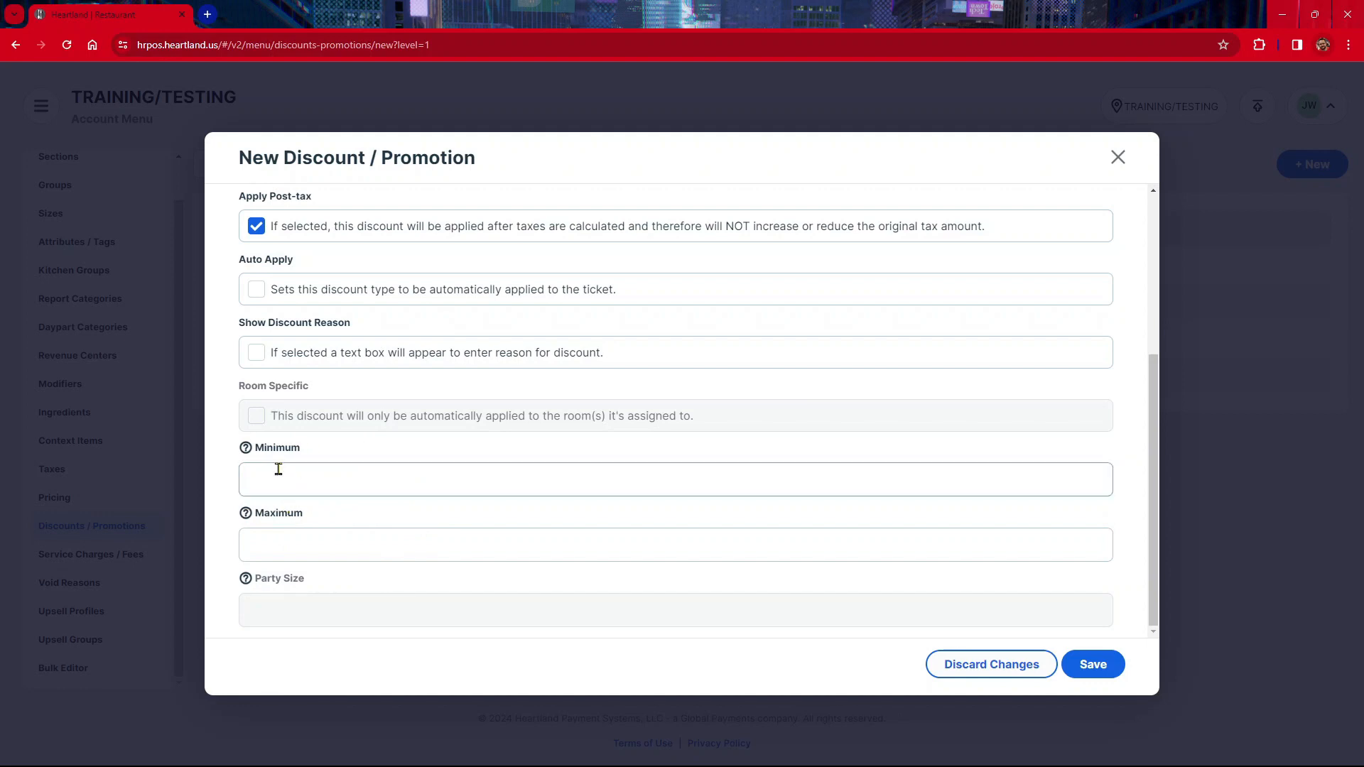
{"action": "mouse_move", "coordinate": [247, 458]}
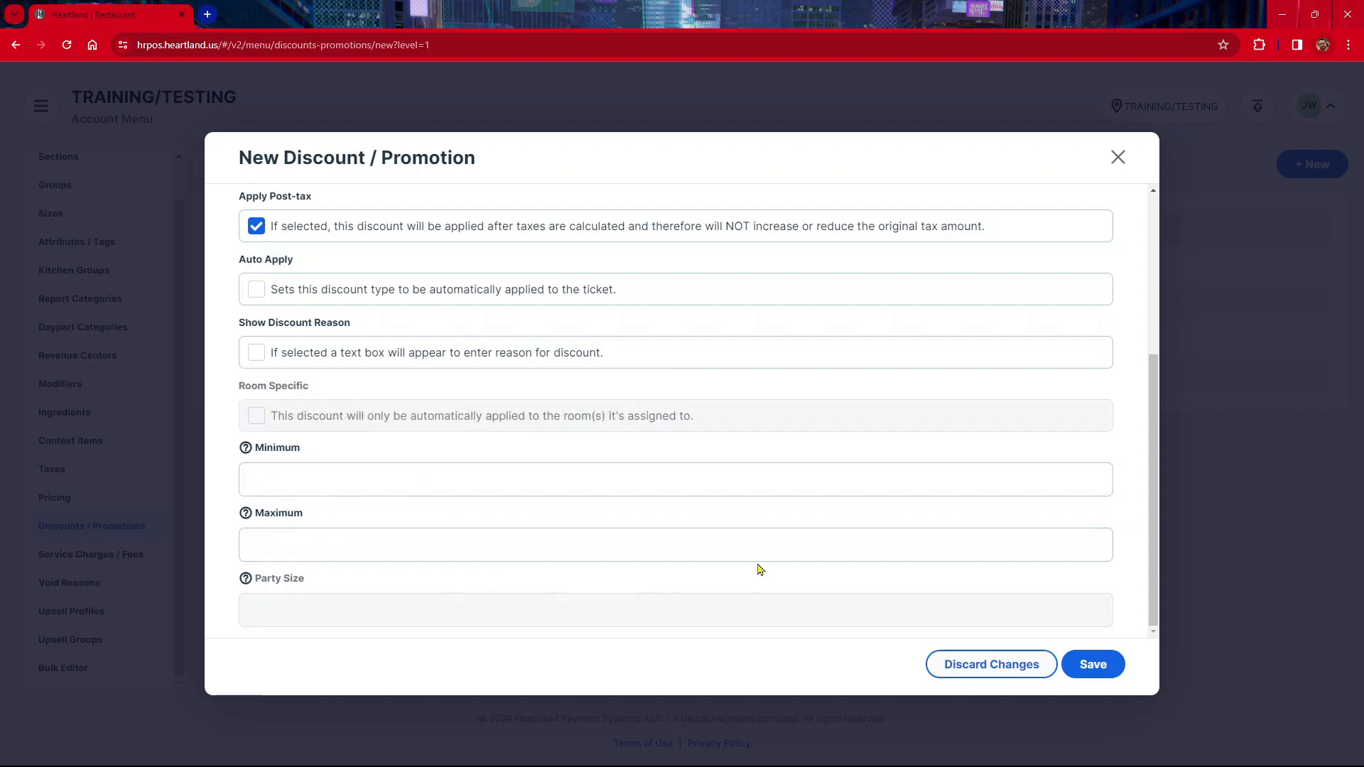
{"action": "left_click", "coordinate": [1091, 668]}
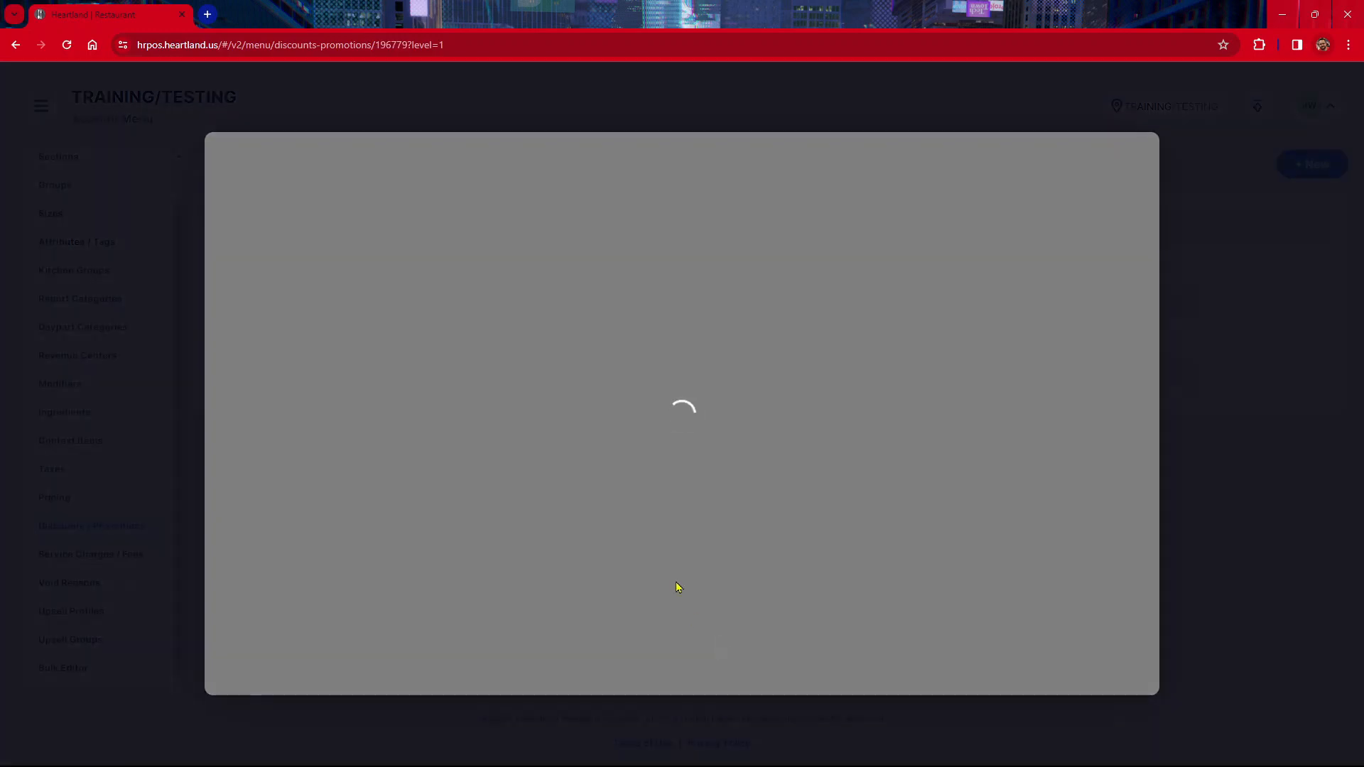
{"action": "scroll", "coordinate": [659, 565], "scroll_direction": "down", "scroll_amount": 4}
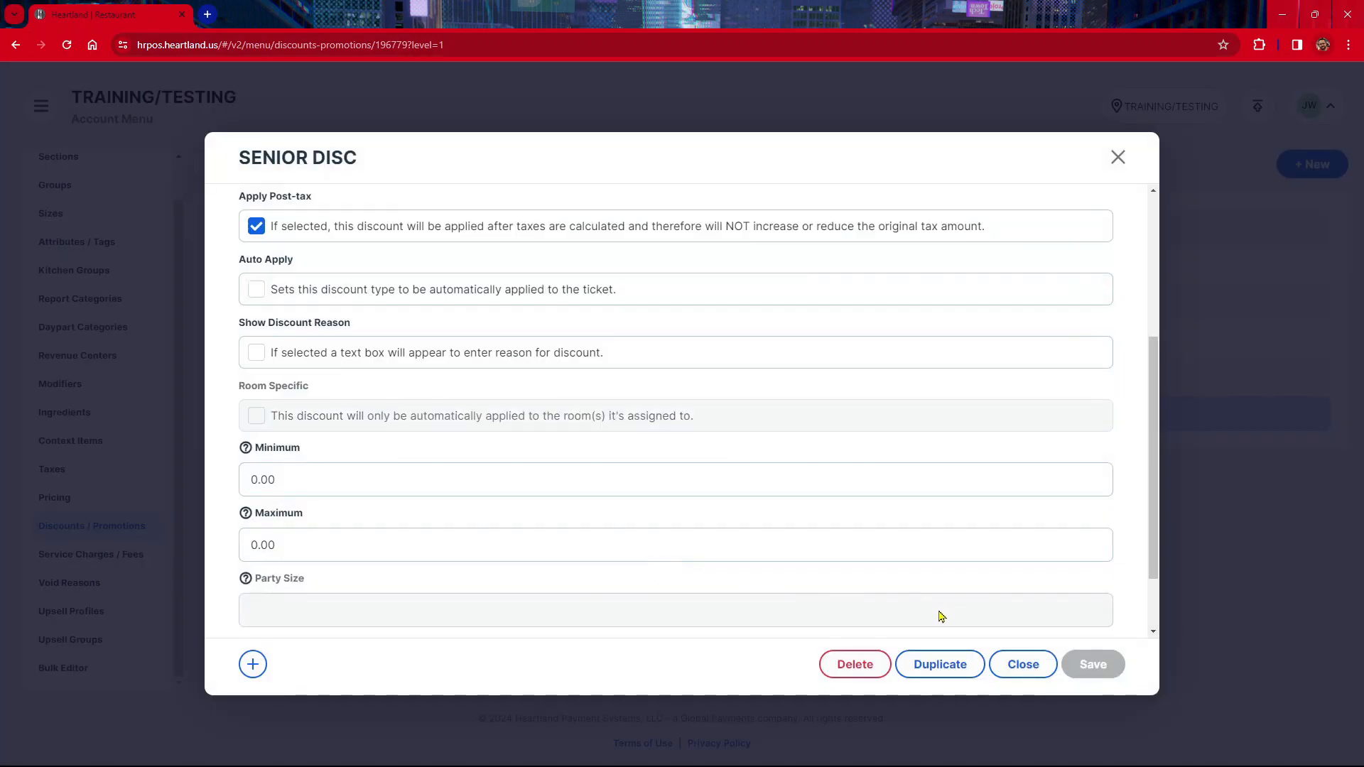
{"action": "left_click", "coordinate": [1023, 664]}
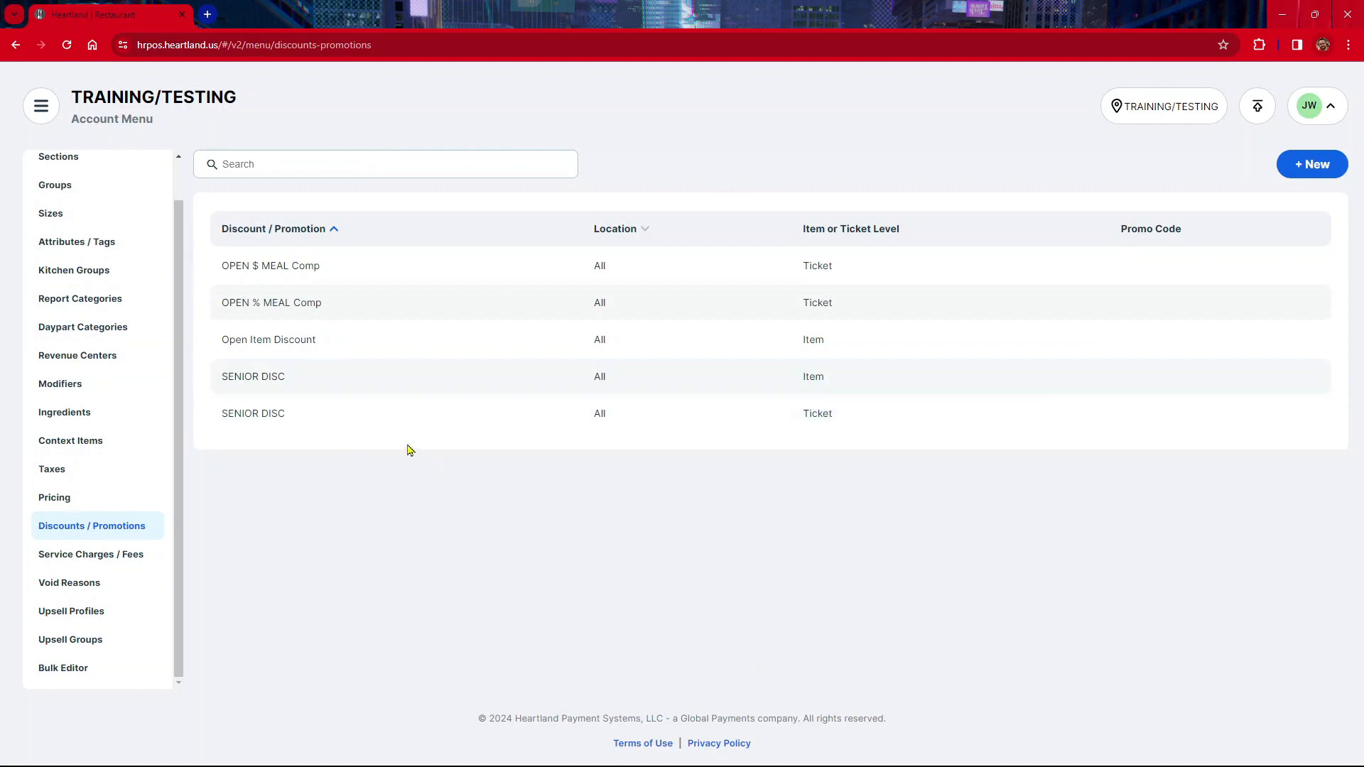
{"action": "left_click", "coordinate": [282, 341]}
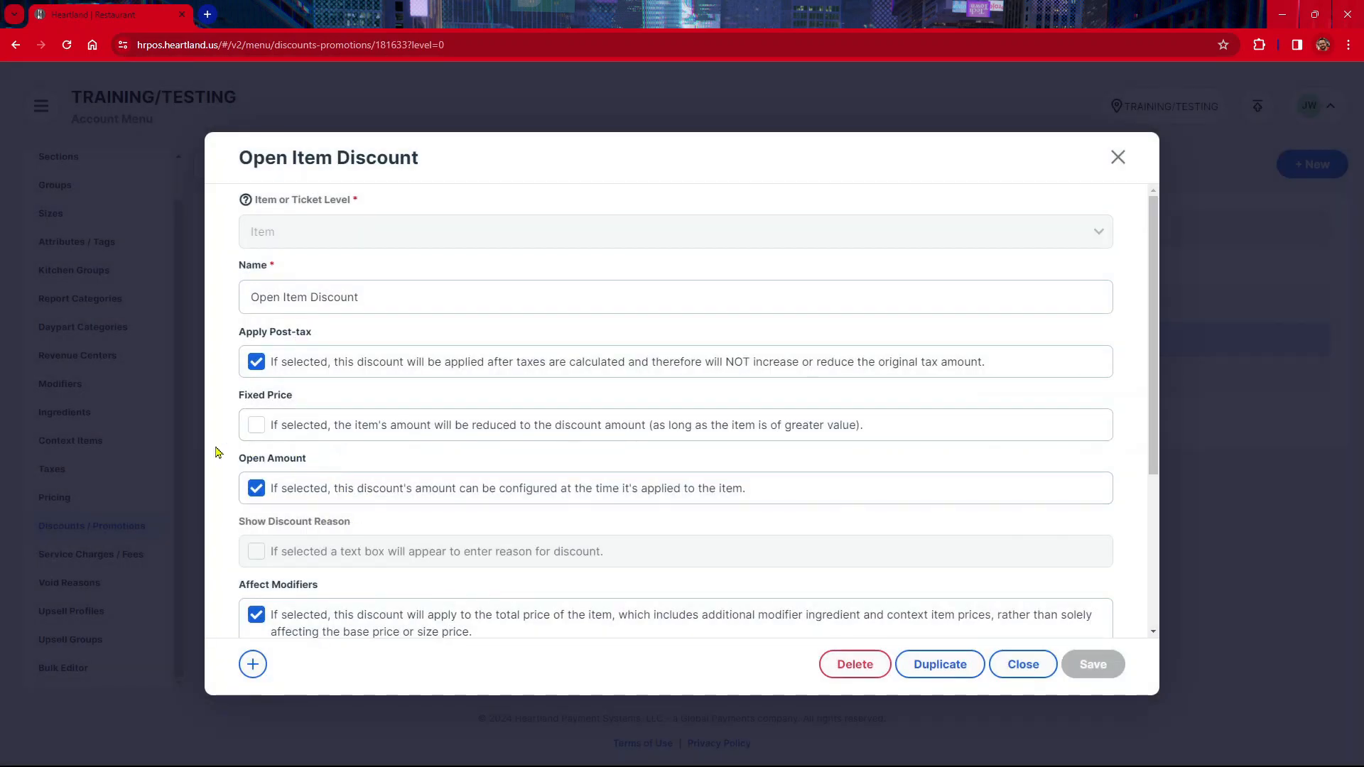
{"action": "left_click", "coordinate": [257, 489]}
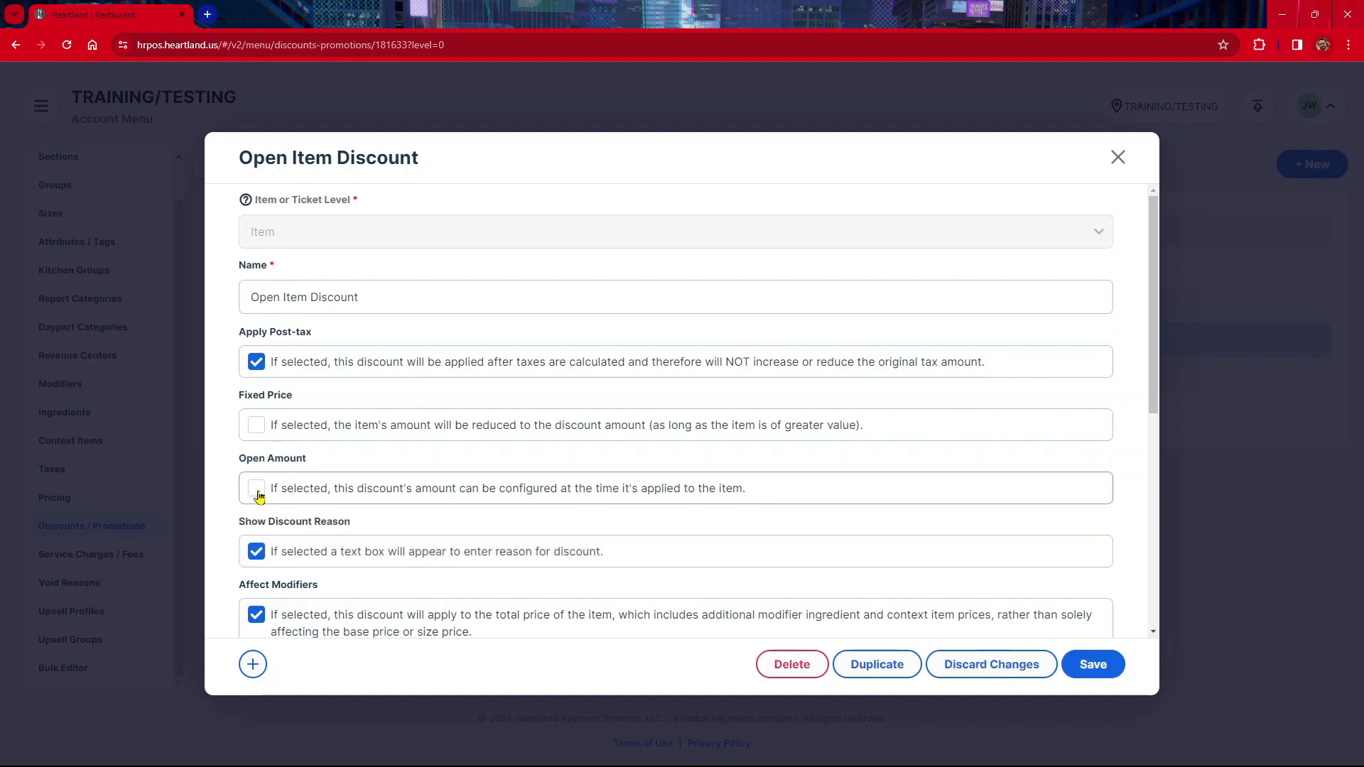
{"action": "left_click", "coordinate": [256, 551]}
{"action": "scroll", "coordinate": [263, 533], "scroll_direction": "down", "scroll_amount": 4}
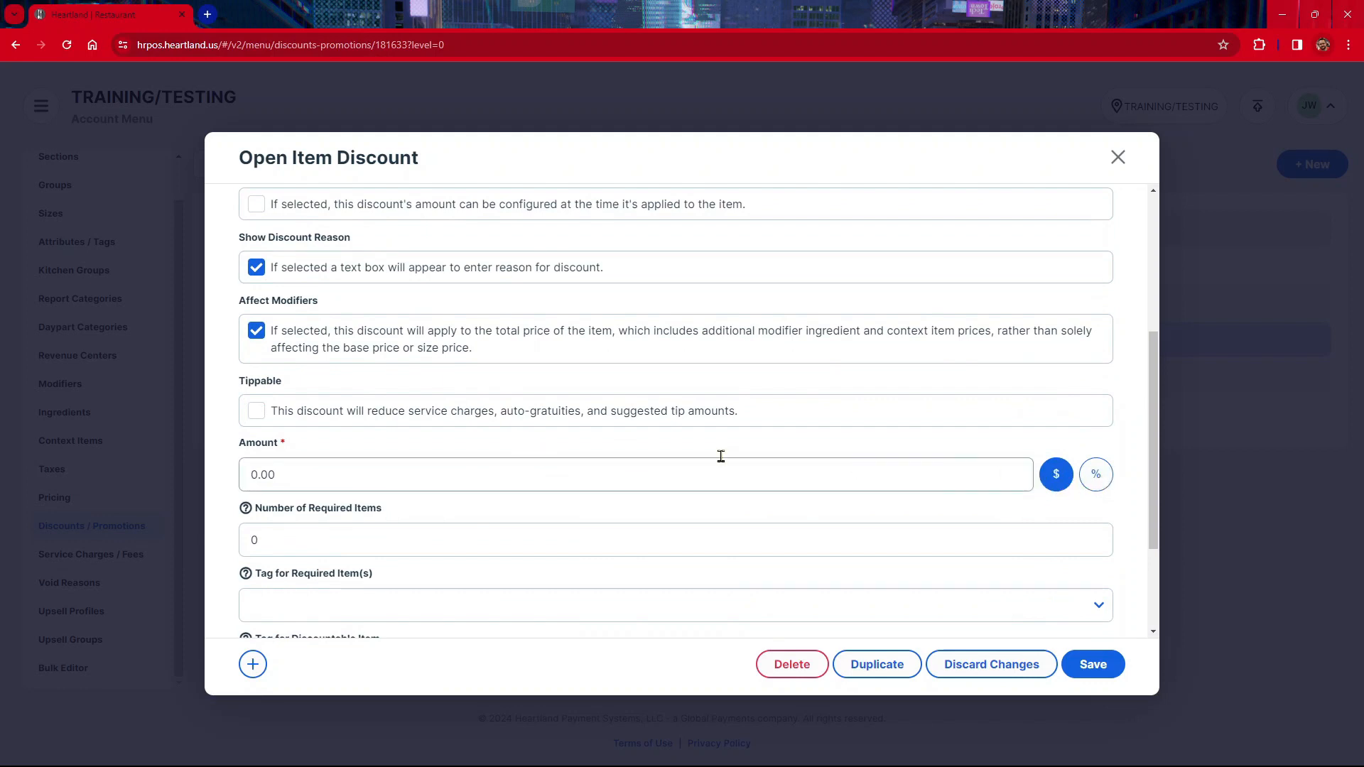
{"action": "scroll", "coordinate": [365, 435], "scroll_direction": "up", "scroll_amount": 1}
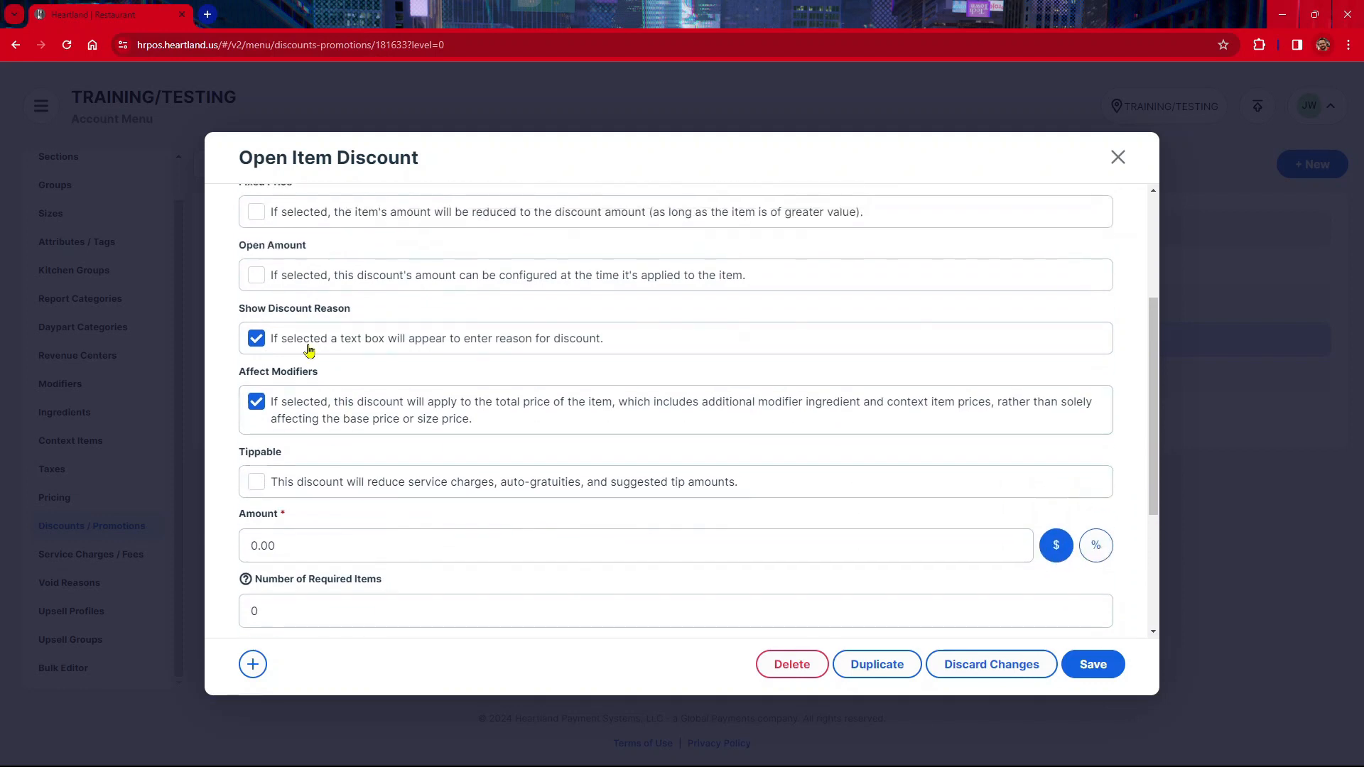
{"action": "left_click", "coordinate": [260, 279]}
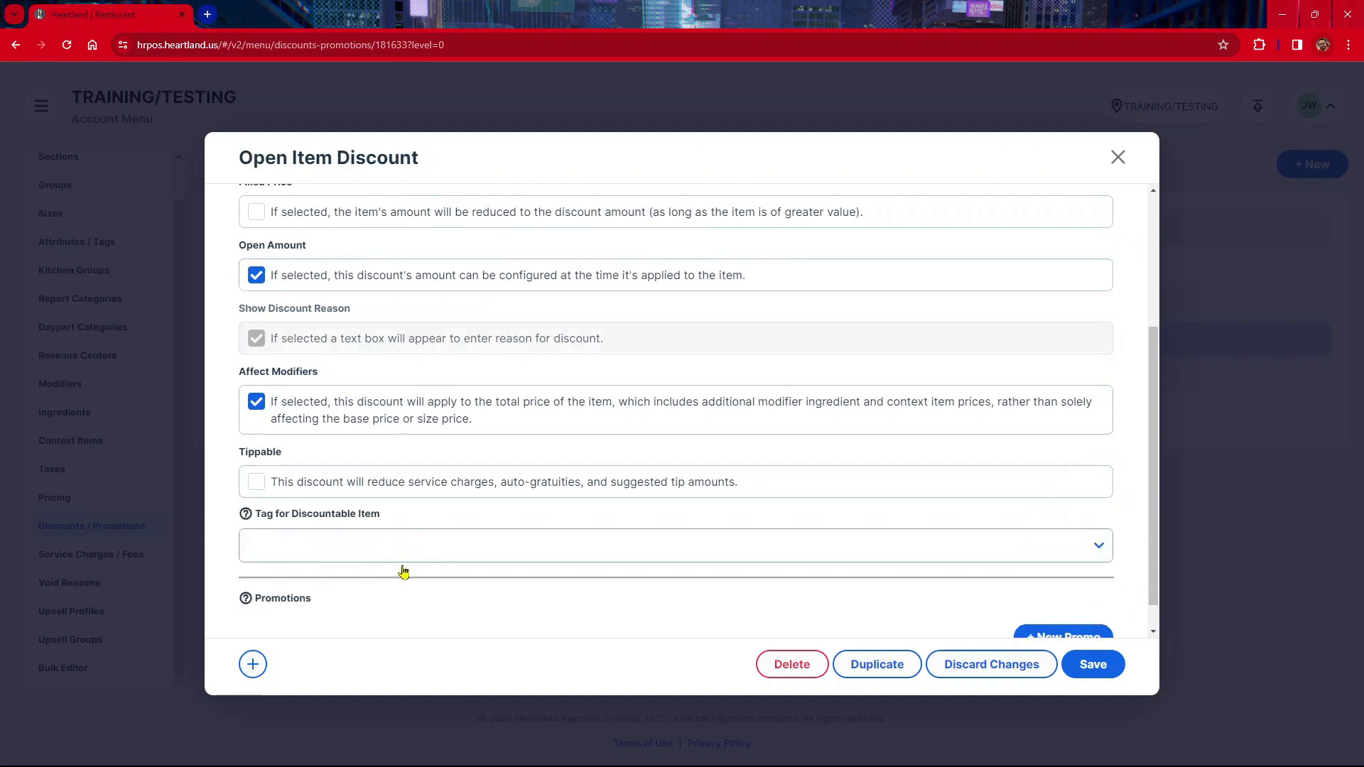
{"action": "scroll", "coordinate": [278, 300], "scroll_direction": "up", "scroll_amount": 1}
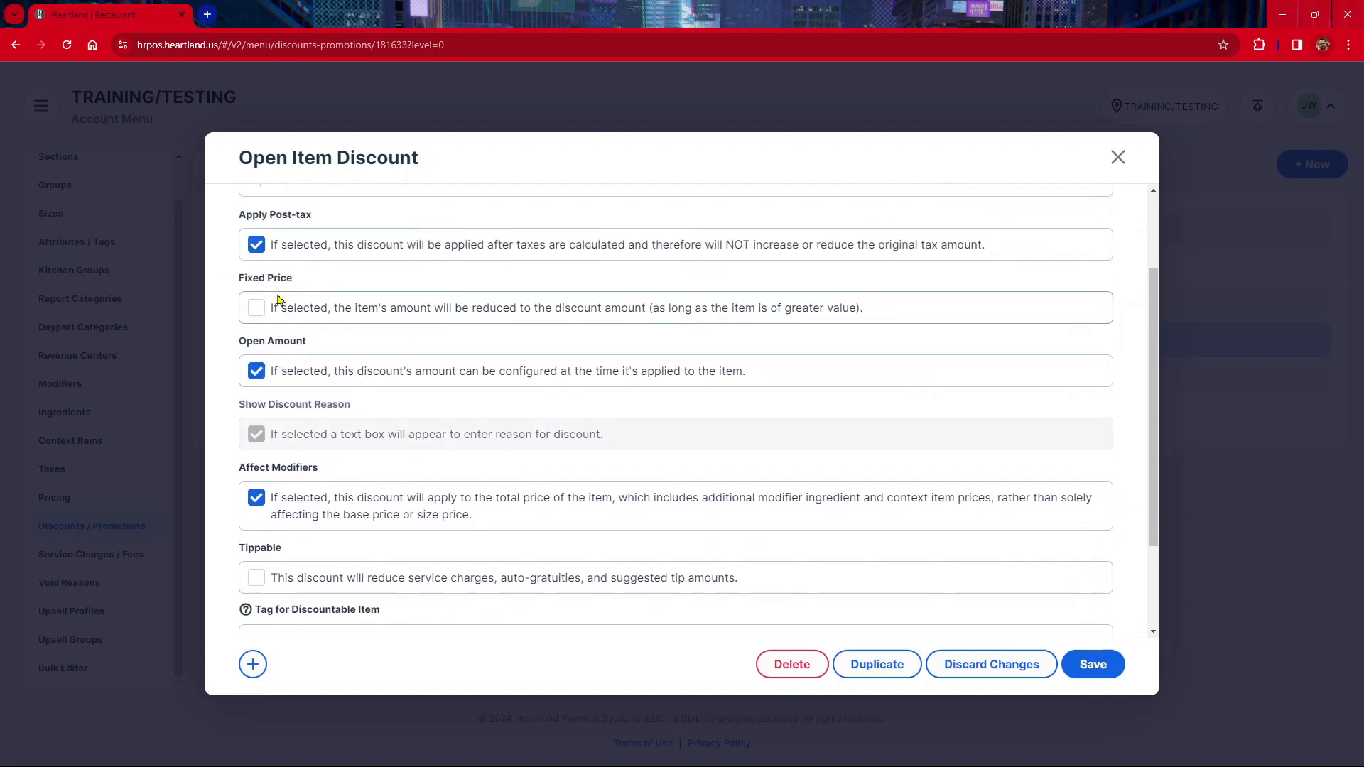
{"action": "scroll", "coordinate": [285, 377], "scroll_direction": "up", "scroll_amount": 2}
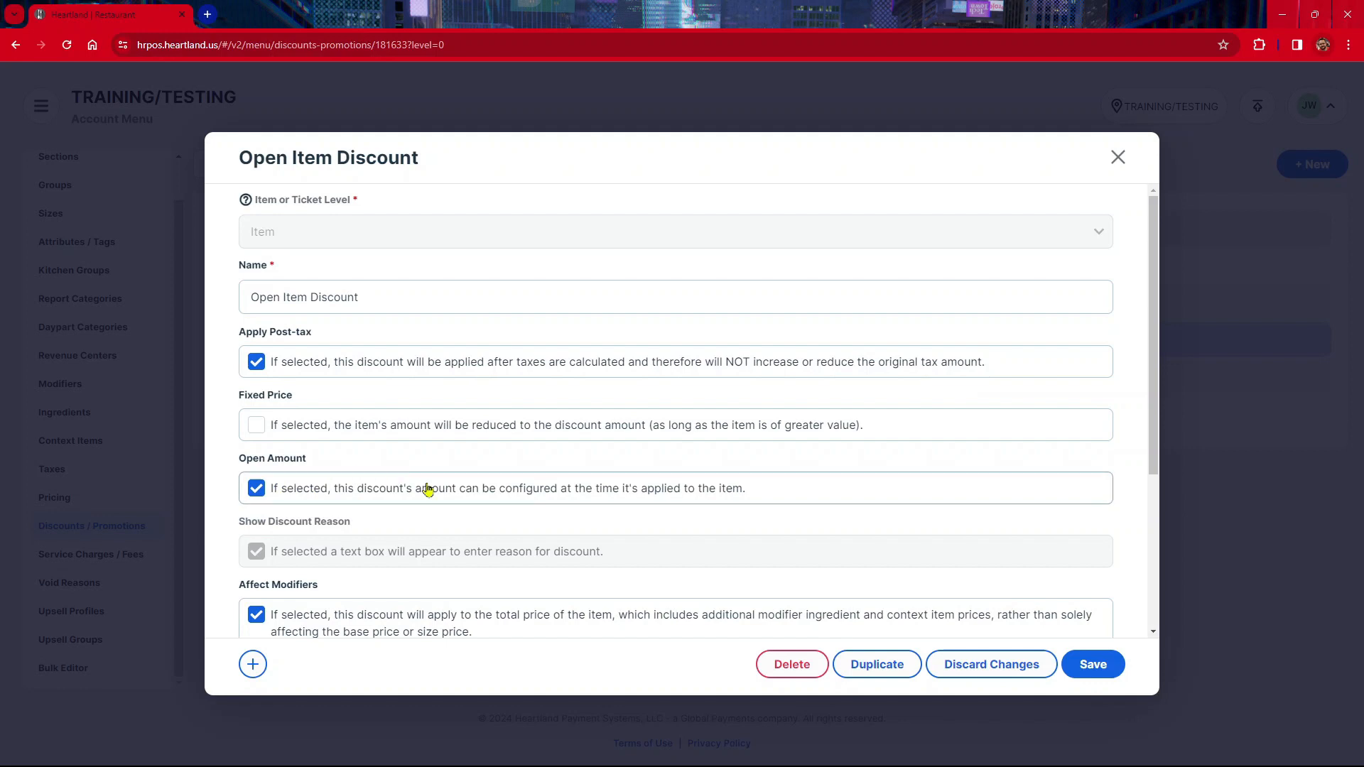
{"action": "left_click", "coordinate": [1117, 158]}
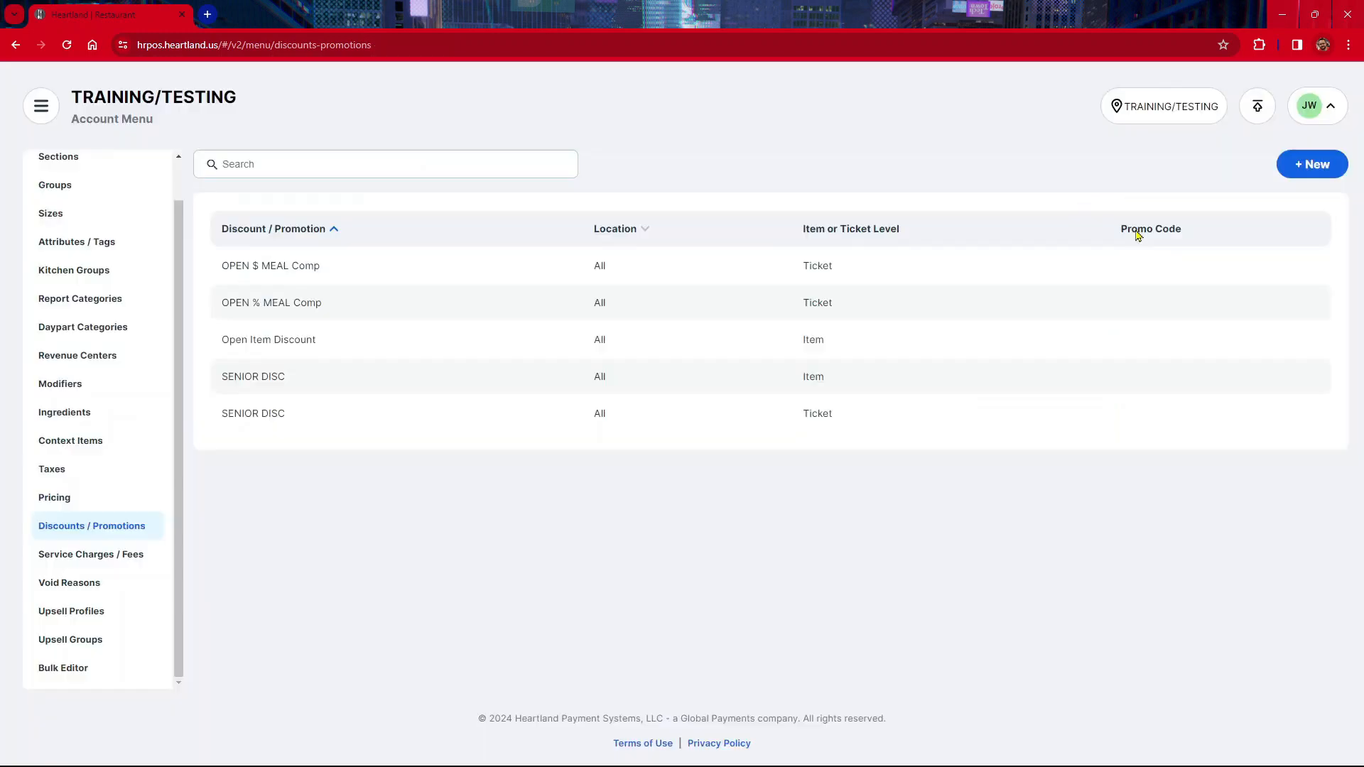
Publish the menu changes to the POS
{"action": "left_click", "coordinate": [1258, 108]}
{"action": "left_click", "coordinate": [805, 453]}
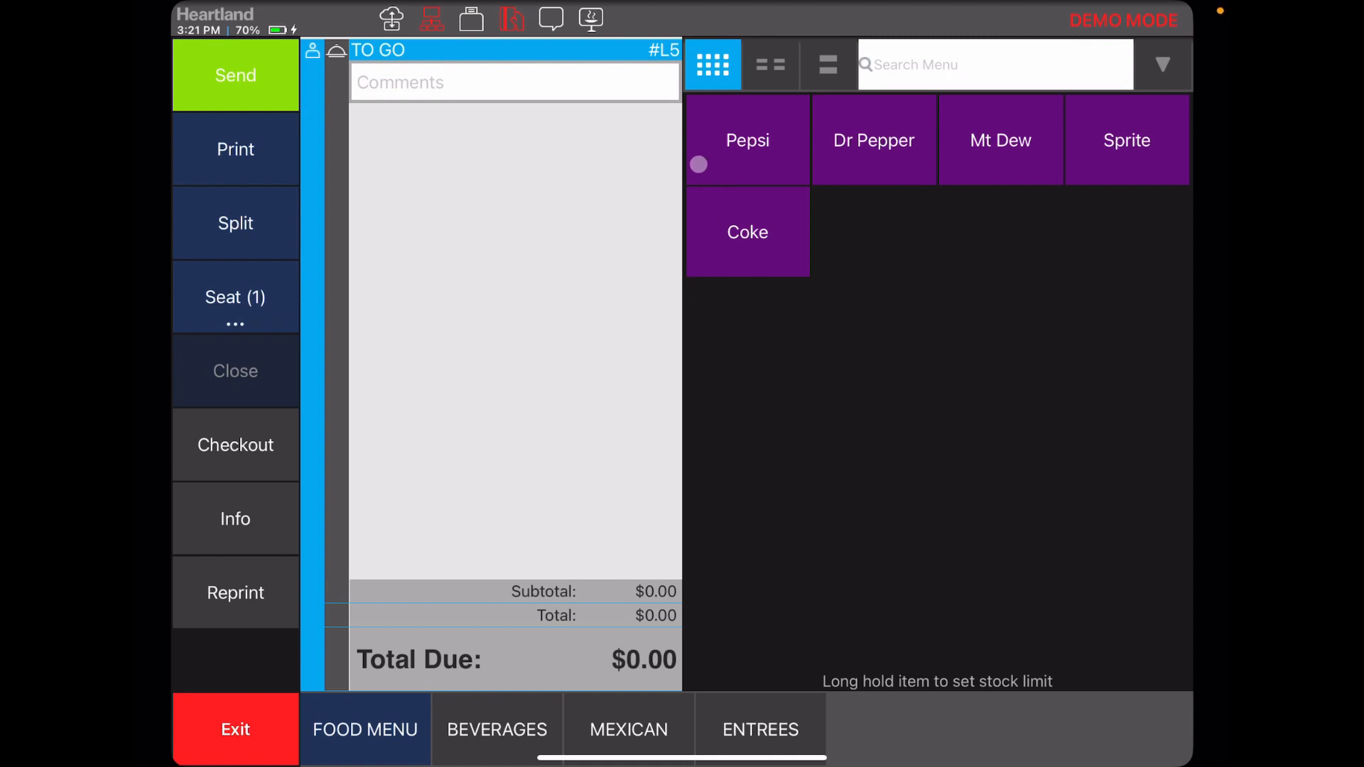
Add a large Coke, a Pepsi and a Dr Pepper to the to-go ticket
{"action": "left_click", "coordinate": [739, 219]}
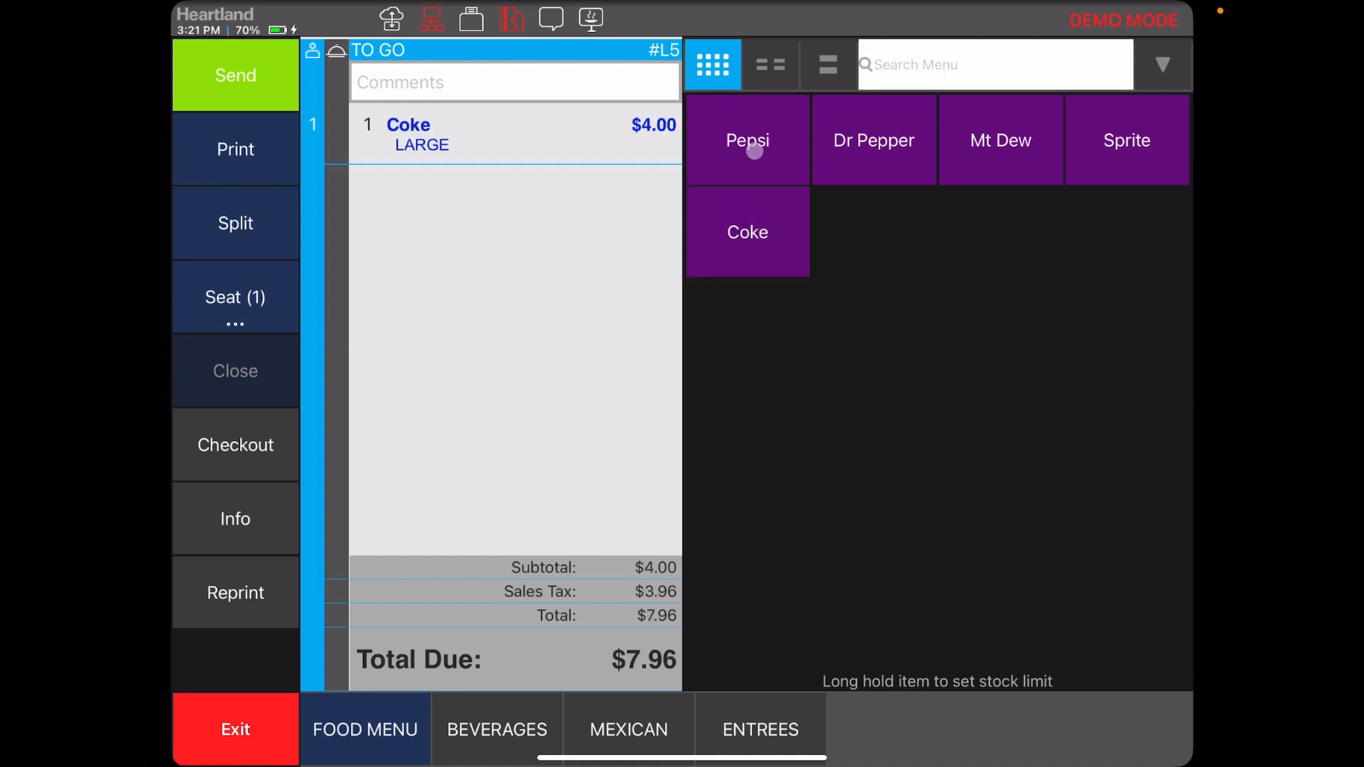
{"action": "left_click", "coordinate": [755, 151]}
{"action": "left_click", "coordinate": [866, 156]}
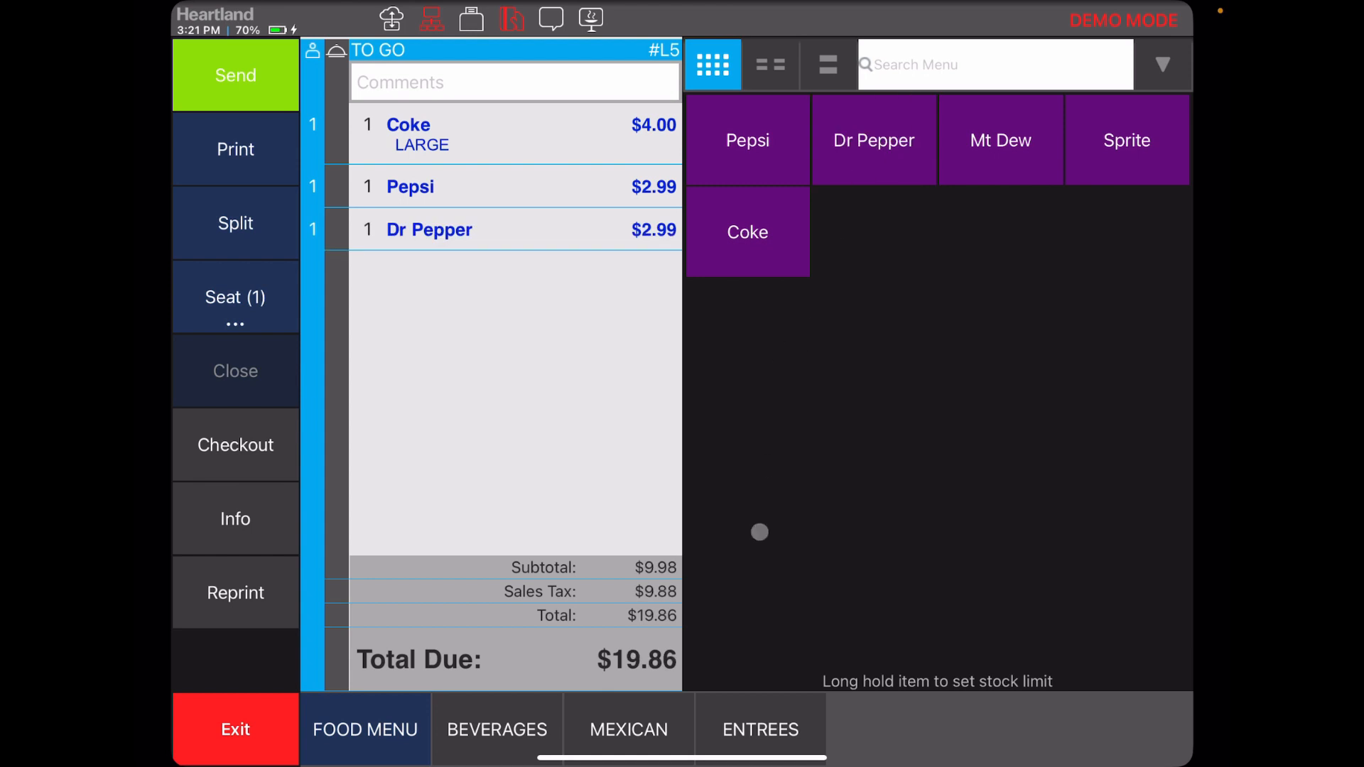
Add a 10oz medium rare RIBEYE DINNER with baked potato and green beans from the entrees
{"action": "left_click", "coordinate": [739, 700]}
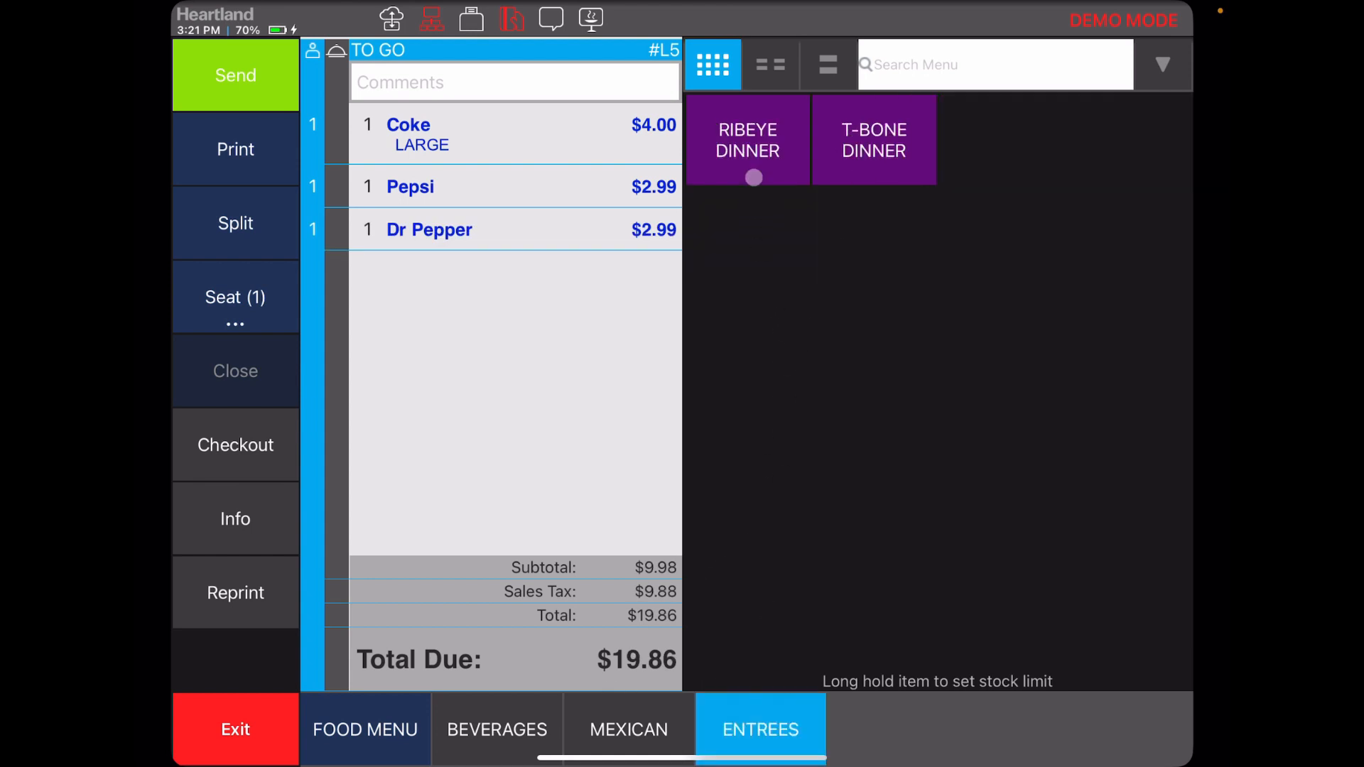
{"action": "left_click", "coordinate": [753, 177]}
{"action": "left_click", "coordinate": [854, 148]}
{"action": "left_click", "coordinate": [870, 254]}
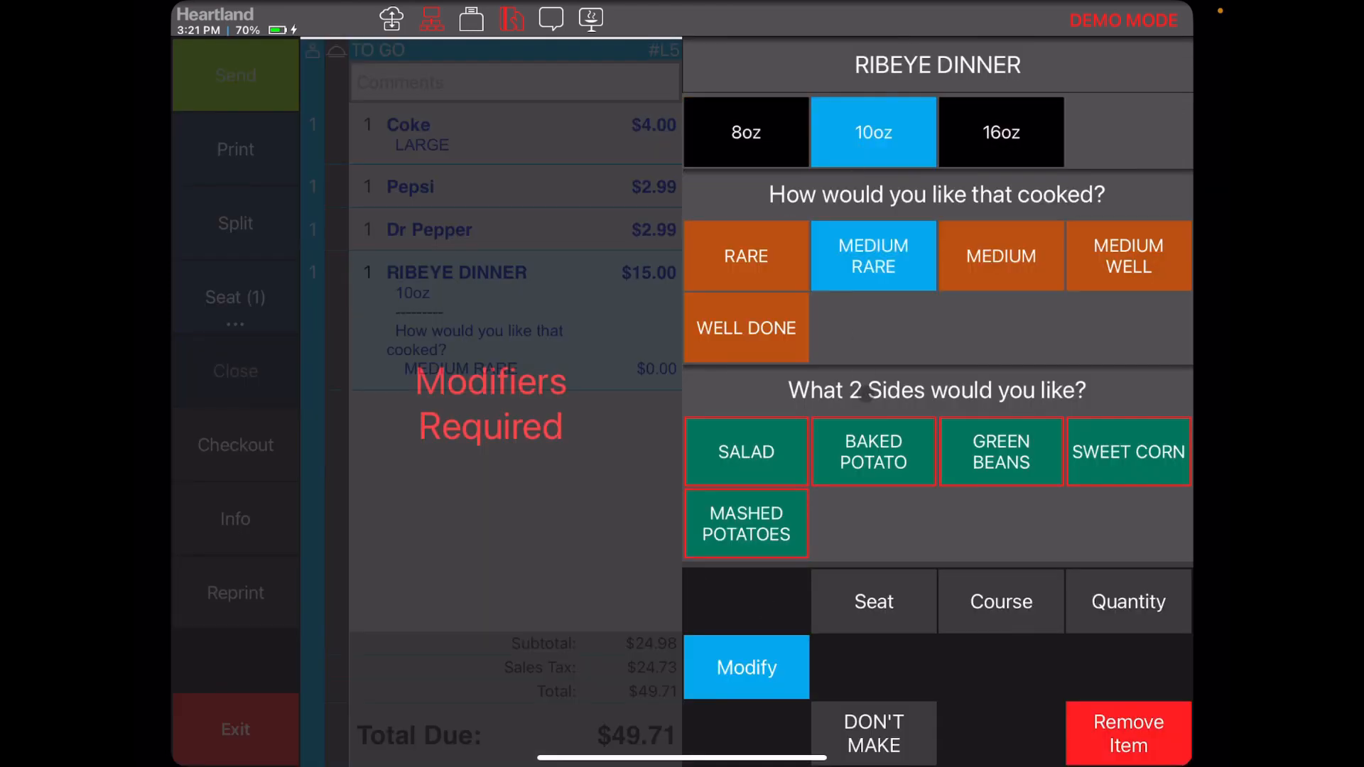
{"action": "left_click", "coordinate": [859, 440]}
{"action": "left_click", "coordinate": [1001, 448]}
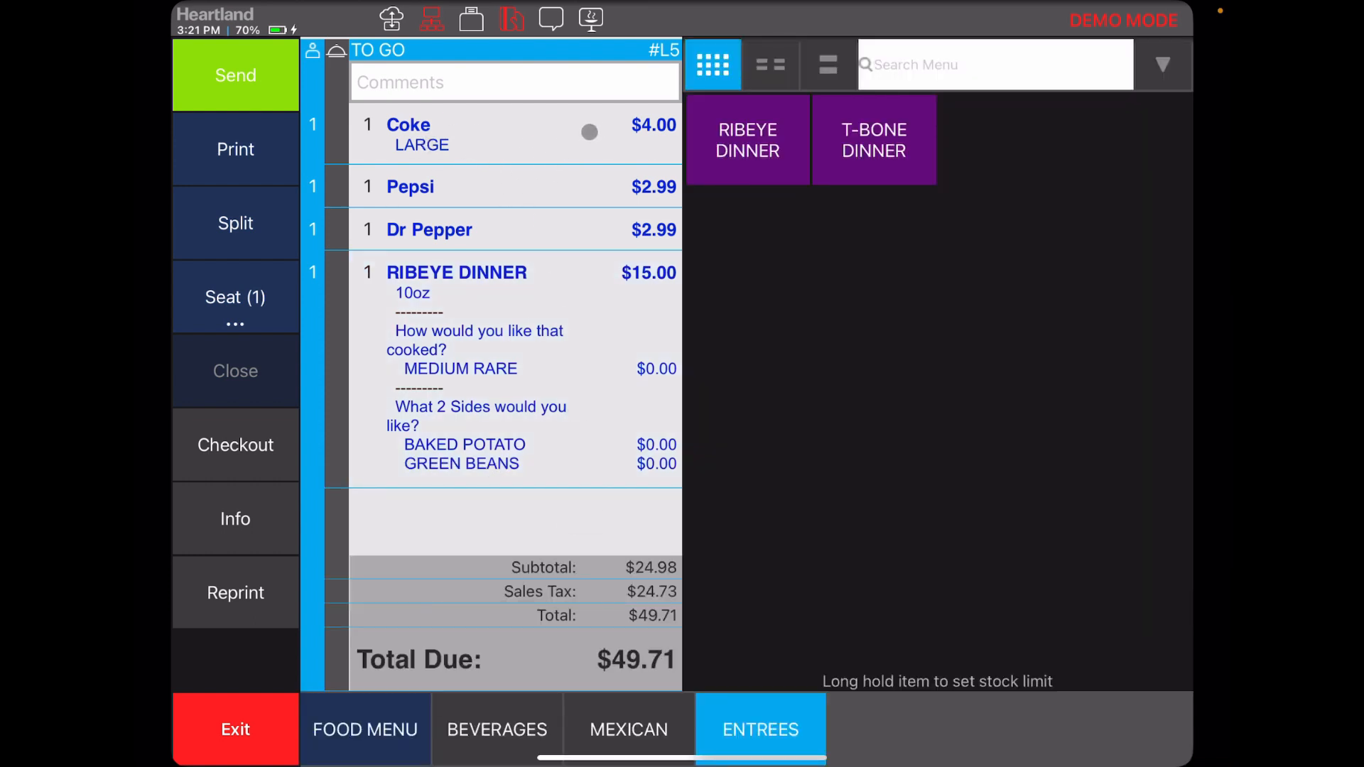
Try the Open Item Discount on the Coke, switching between percent and dollar amounts, then cancel
{"action": "left_click", "coordinate": [590, 132]}
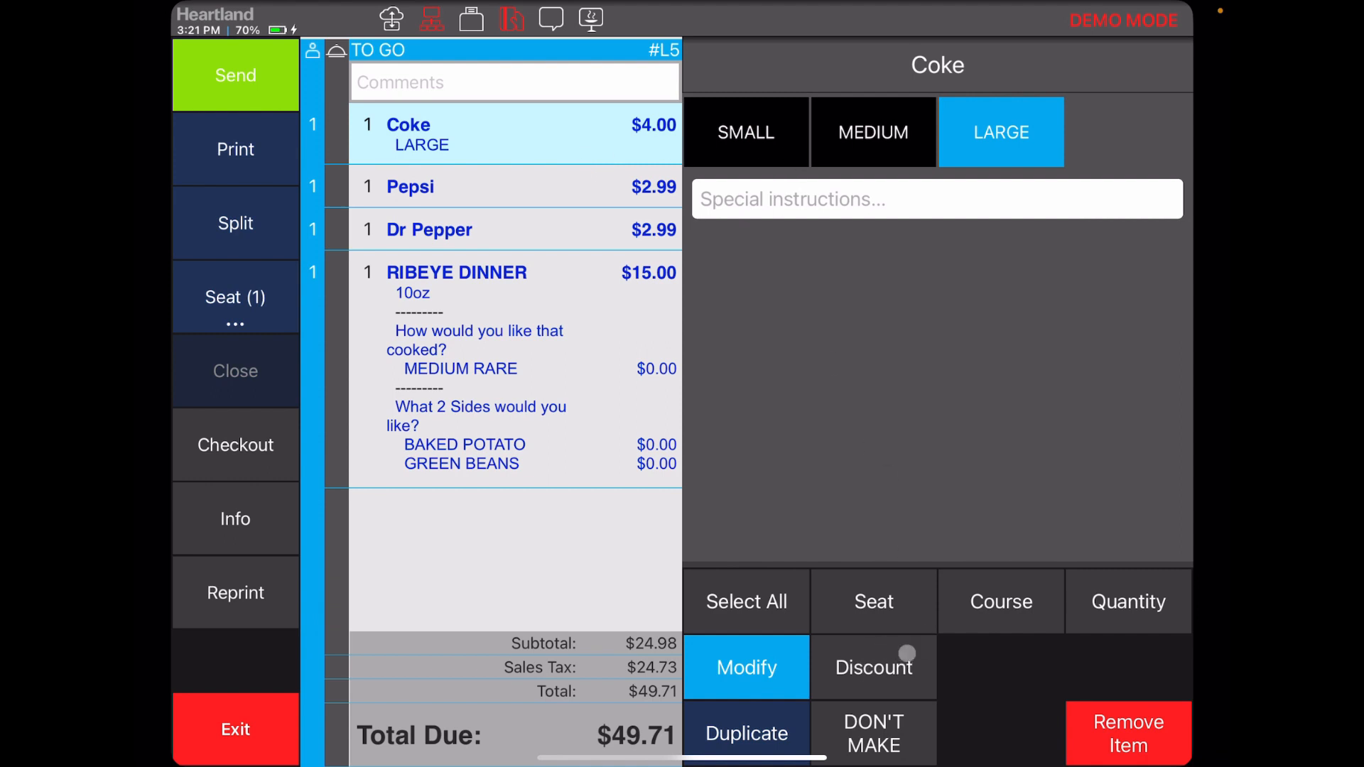
{"action": "left_click", "coordinate": [869, 672]}
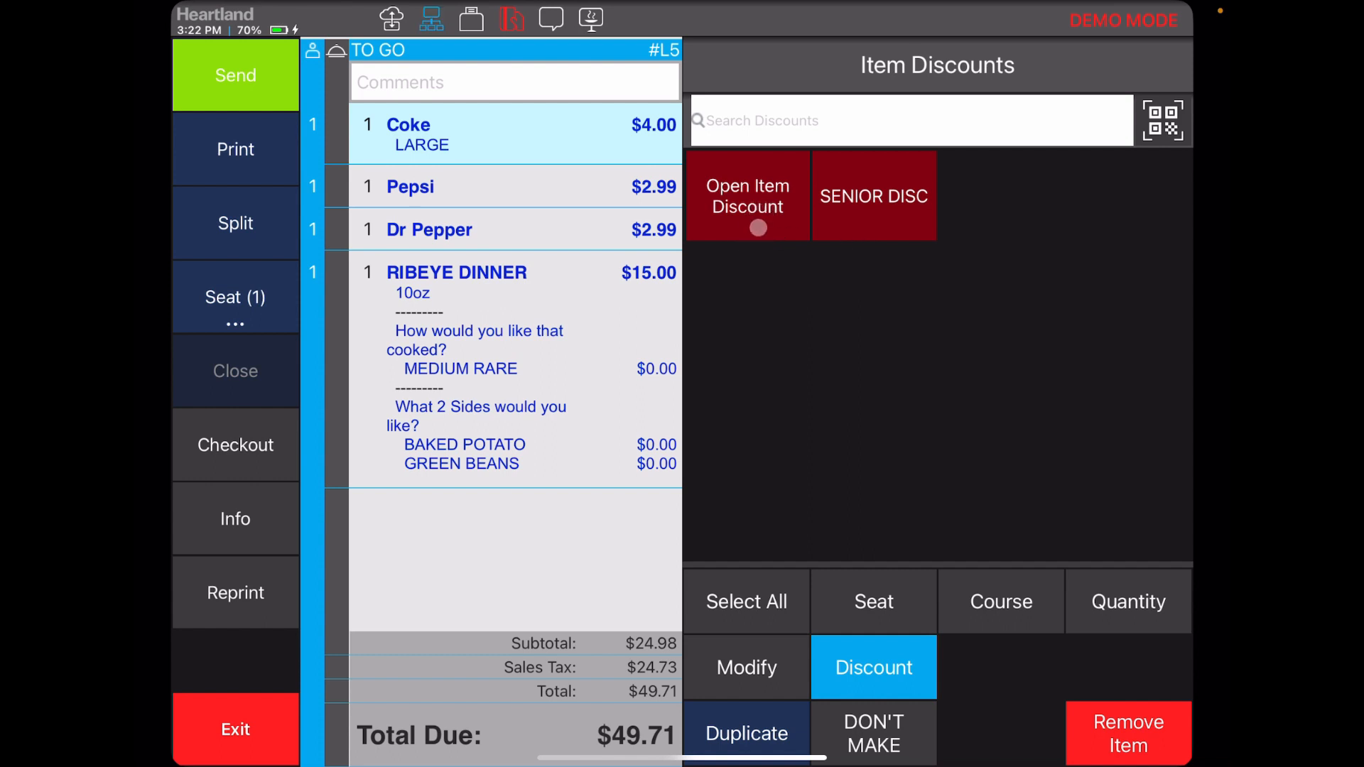
{"action": "left_click", "coordinate": [758, 228]}
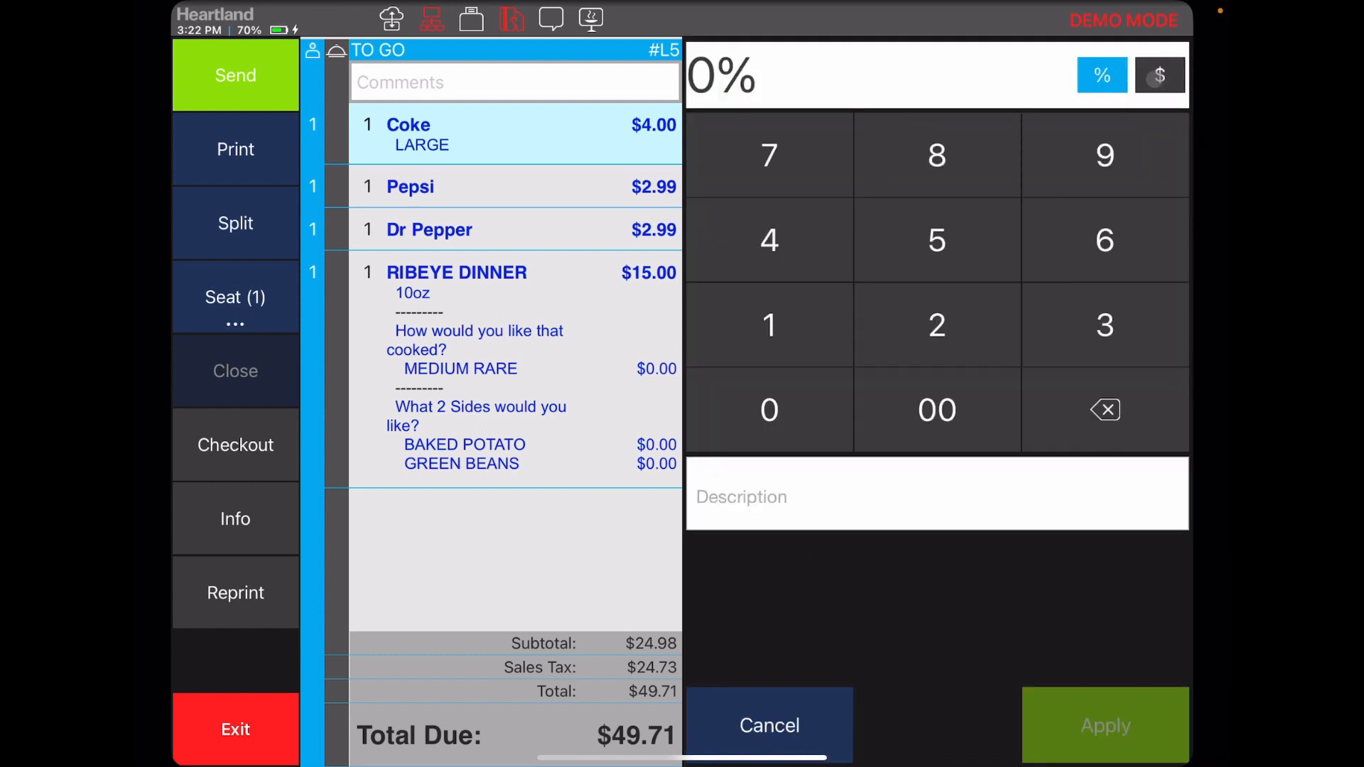
{"action": "left_click", "coordinate": [1160, 75]}
{"action": "left_click", "coordinate": [1120, 75]}
{"action": "left_click", "coordinate": [1141, 75]}
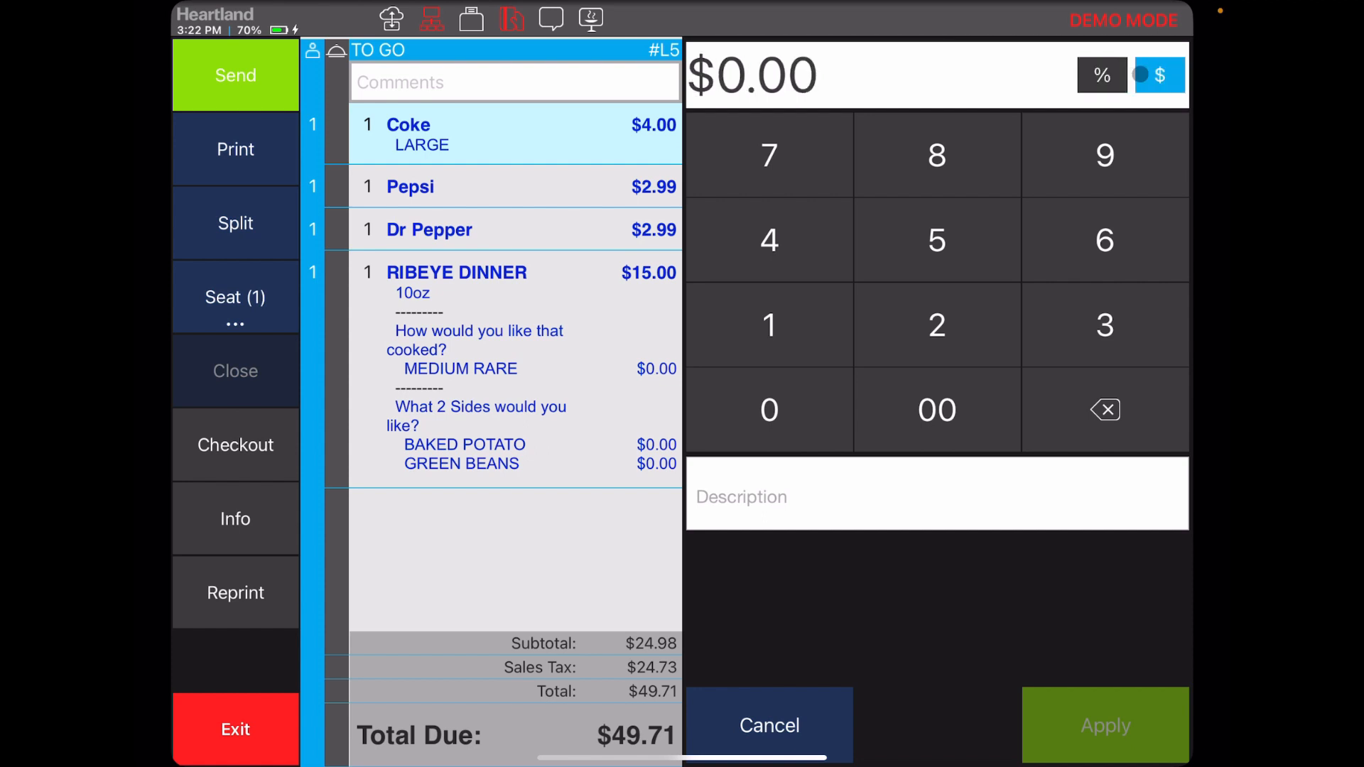
{"action": "left_click", "coordinate": [1120, 75]}
{"action": "left_click", "coordinate": [807, 700]}
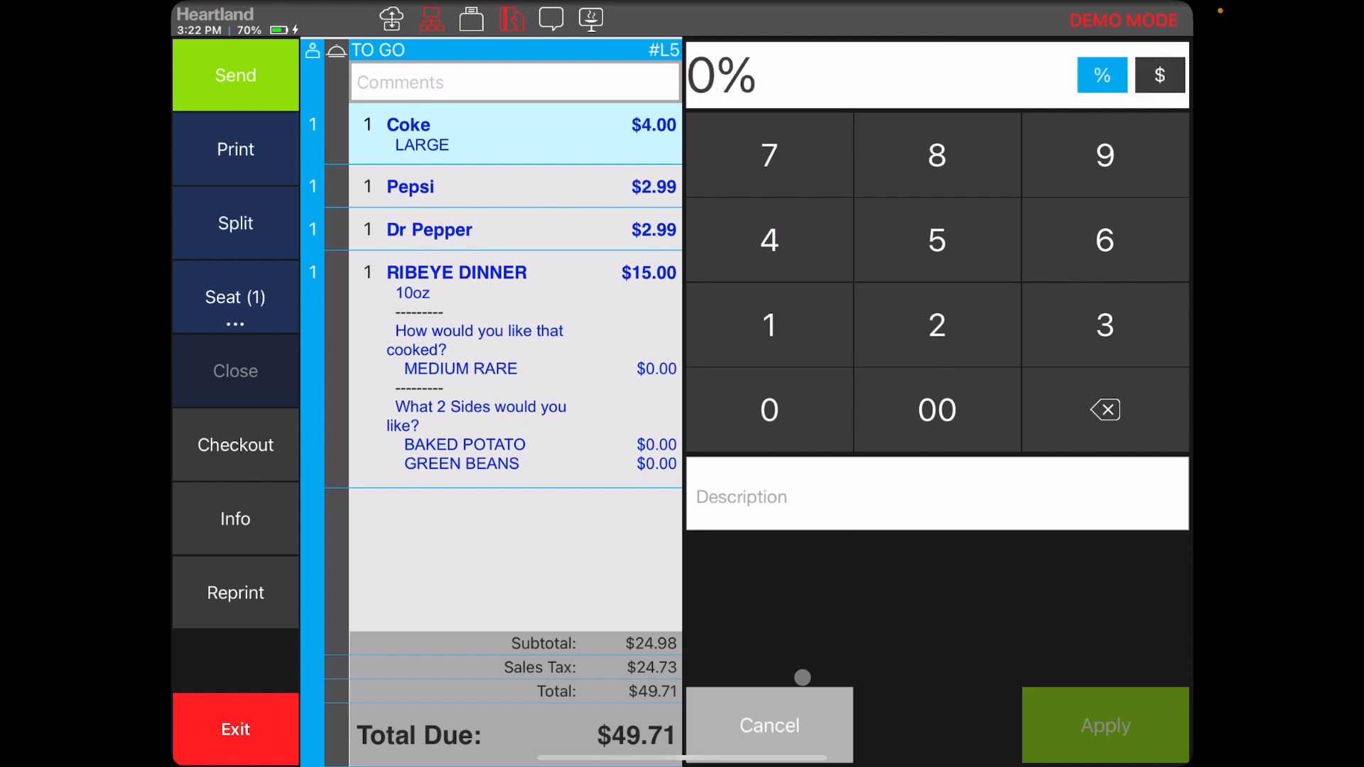
Apply the SENIOR DISC item discount to the Coke and remove it again
{"action": "left_click", "coordinate": [874, 668]}
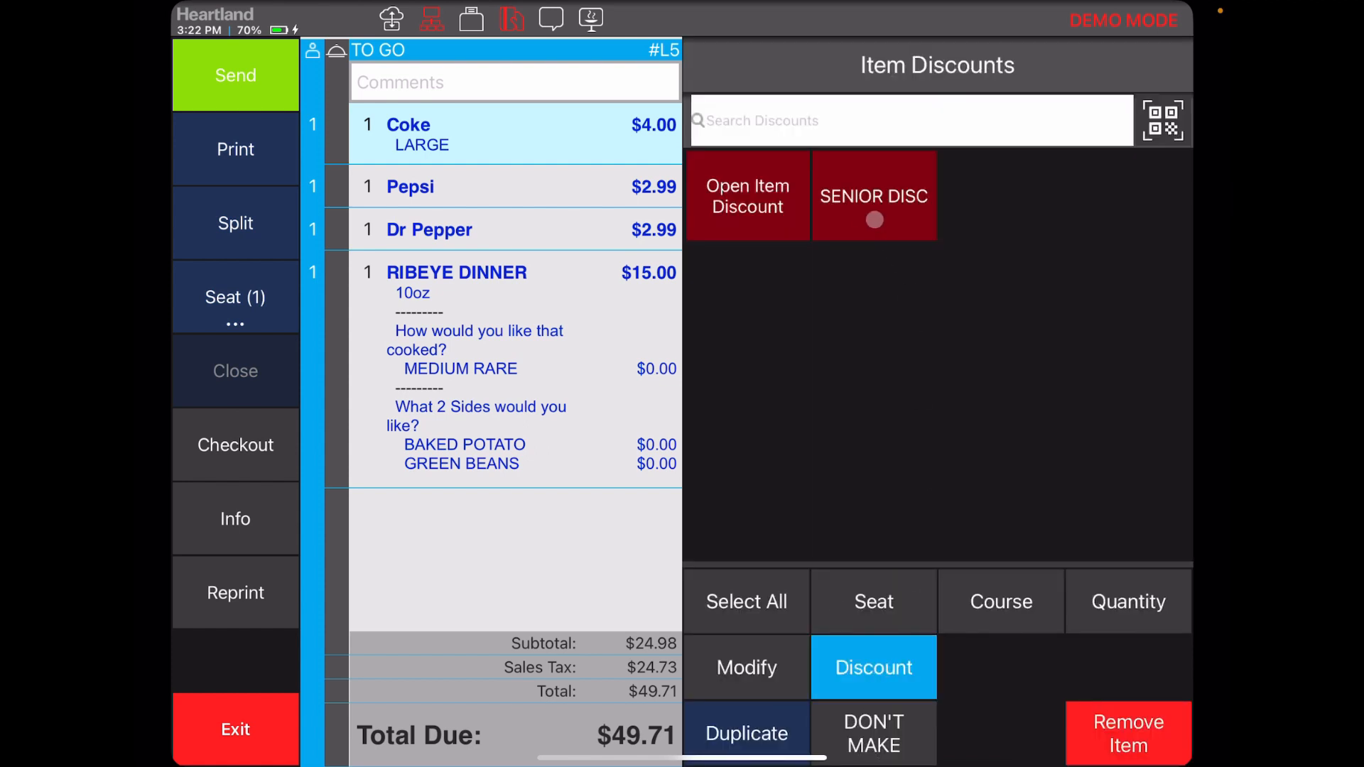
{"action": "left_click", "coordinate": [907, 224]}
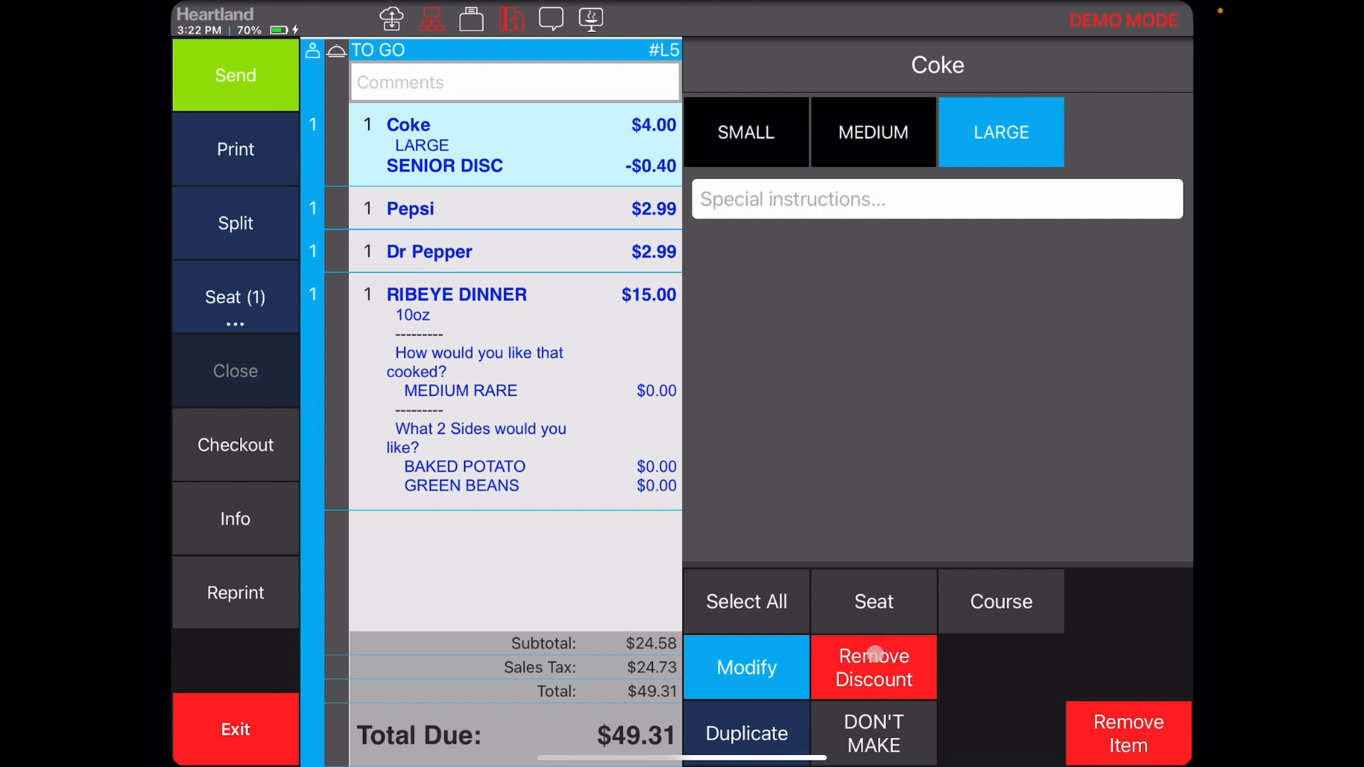
{"action": "left_click", "coordinate": [875, 653]}
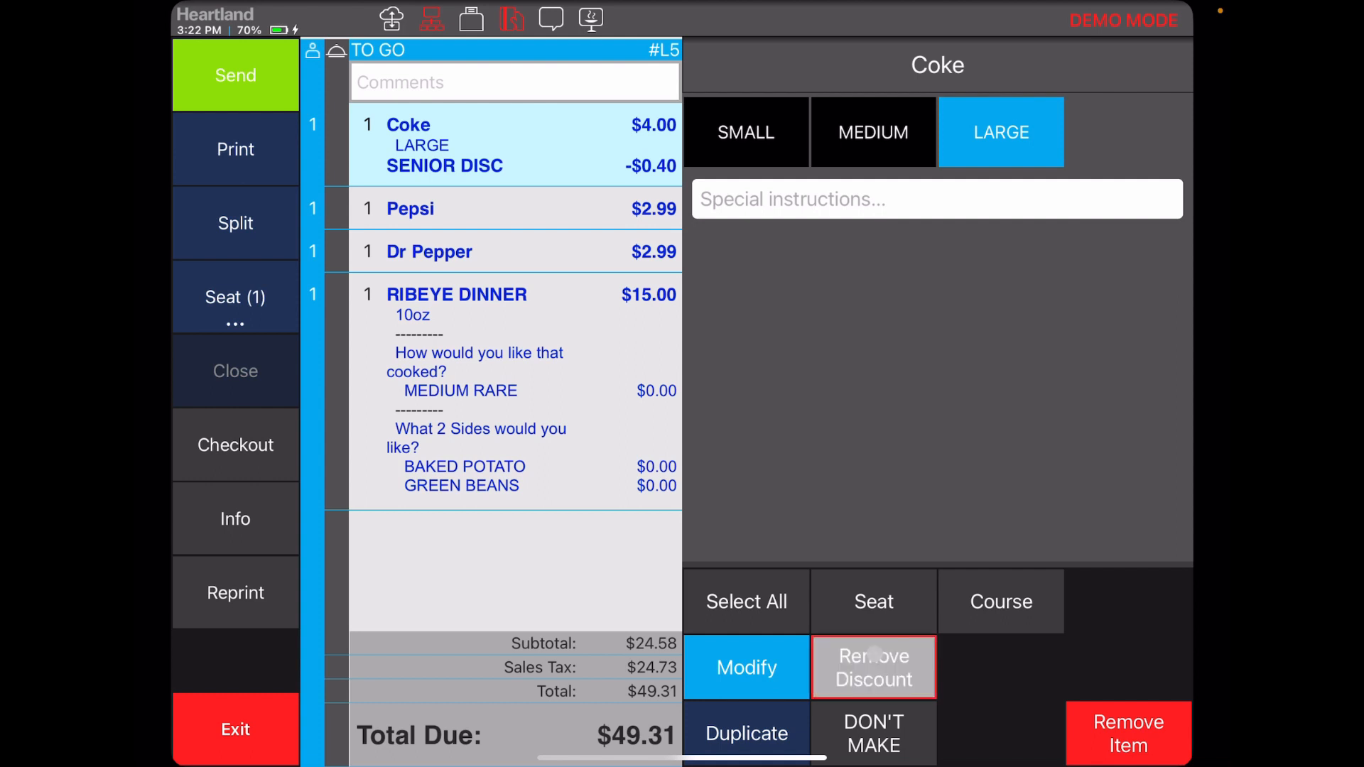
Start checkout on the ticket and fill in the required guest name as Test and a phone number
{"action": "left_click", "coordinate": [587, 652]}
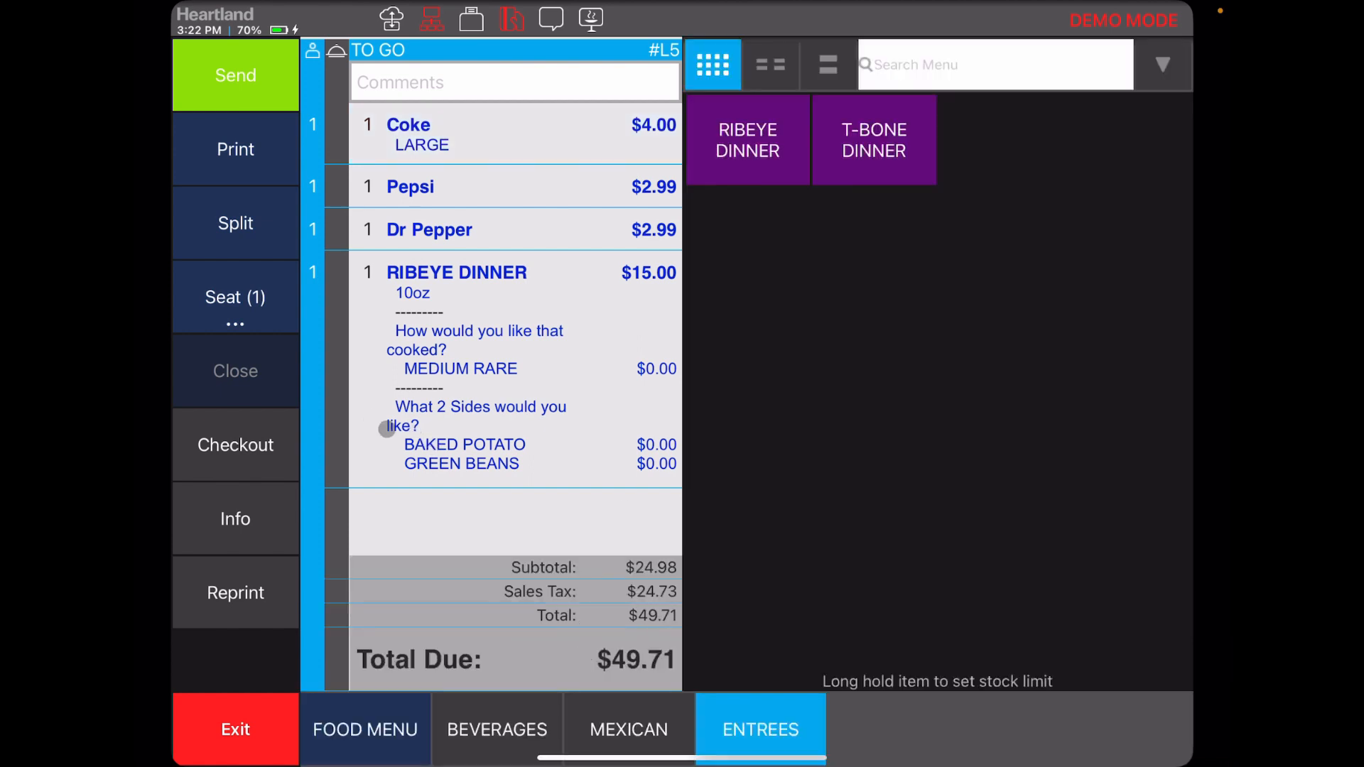
{"action": "left_click", "coordinate": [233, 434]}
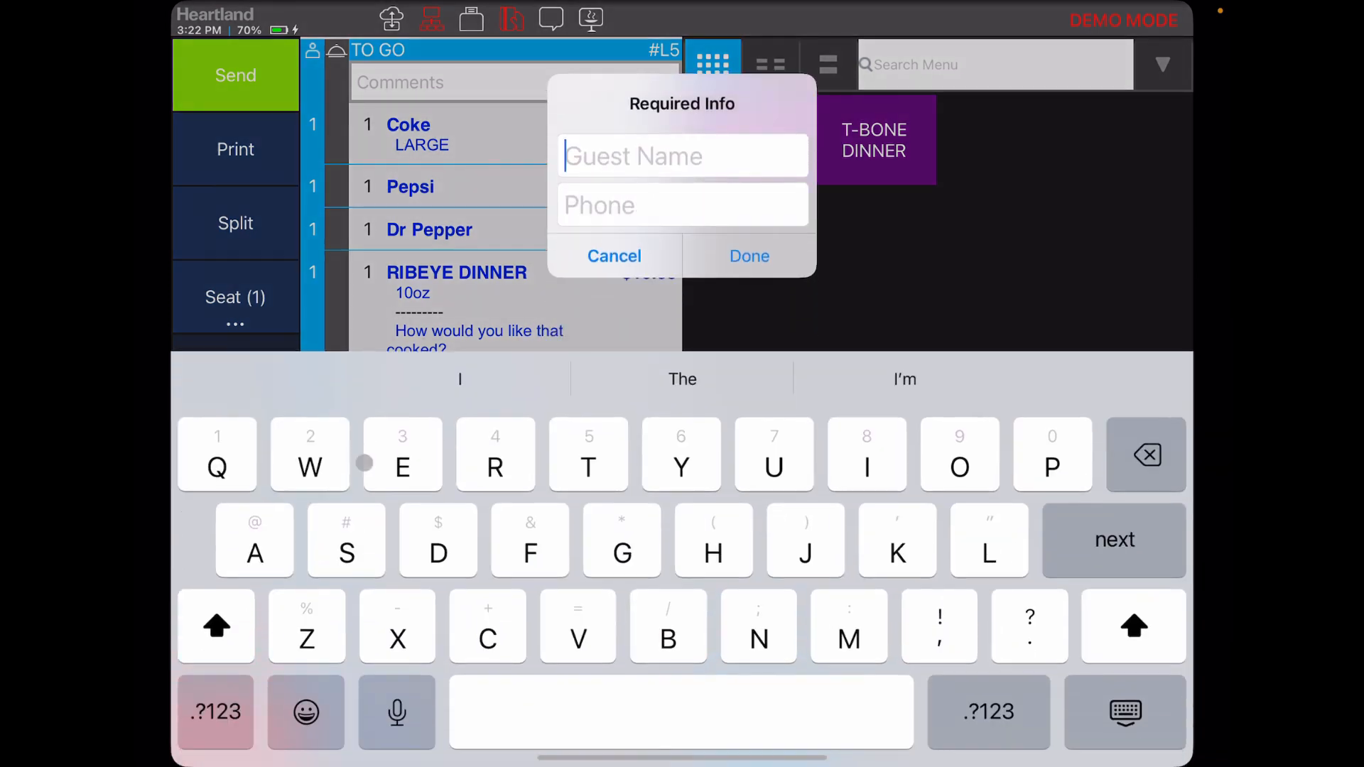
{"action": "type", "text": "T"}
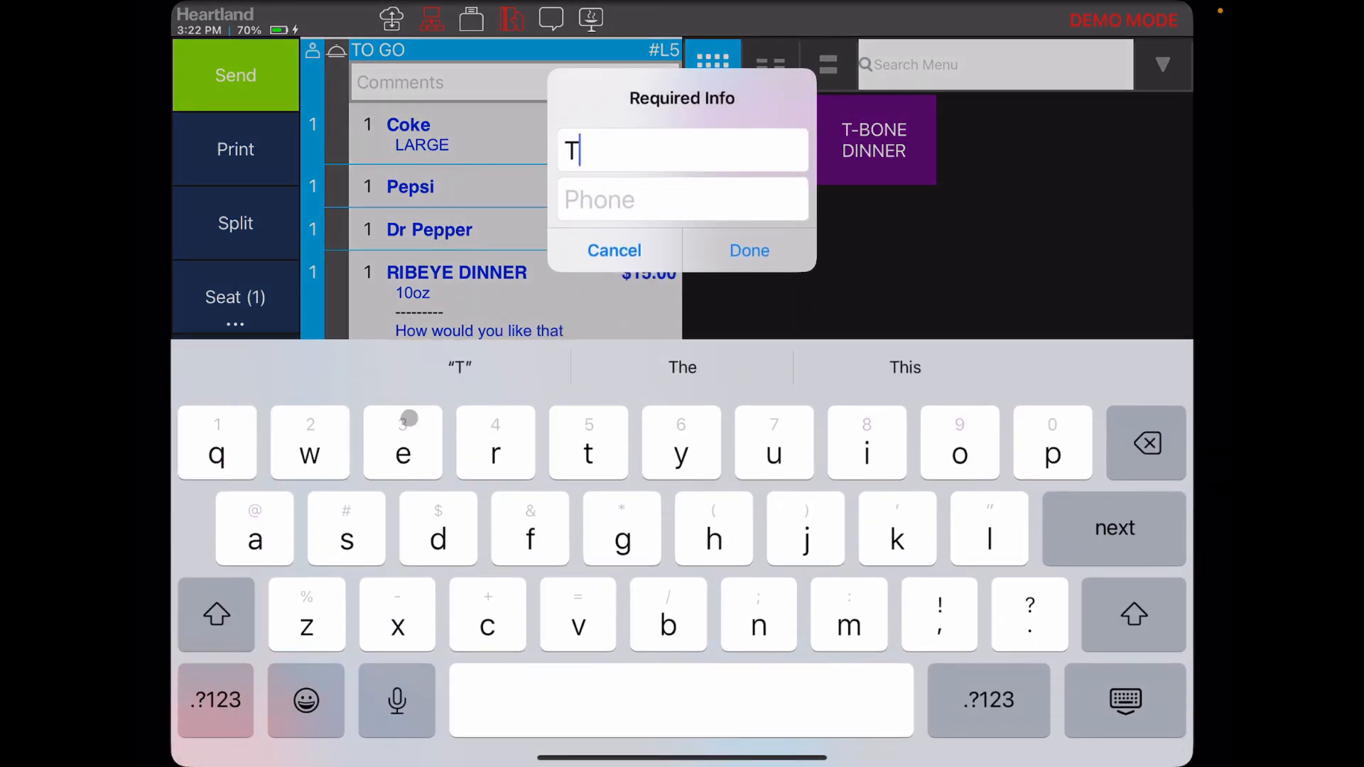
{"action": "type", "text": "est"}
{"action": "left_click", "coordinate": [646, 210]}
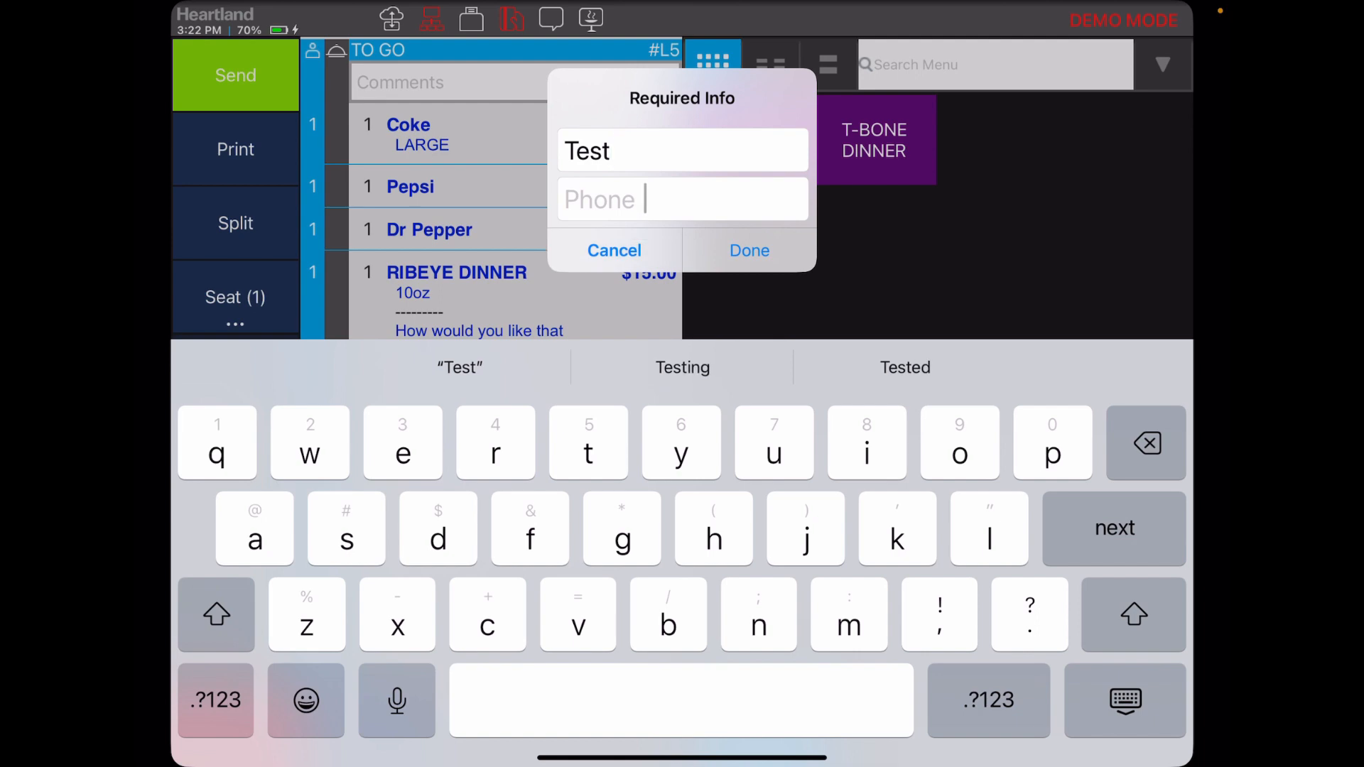
{"action": "type", "text": "2"}
{"action": "left_click", "coordinate": [748, 278]}
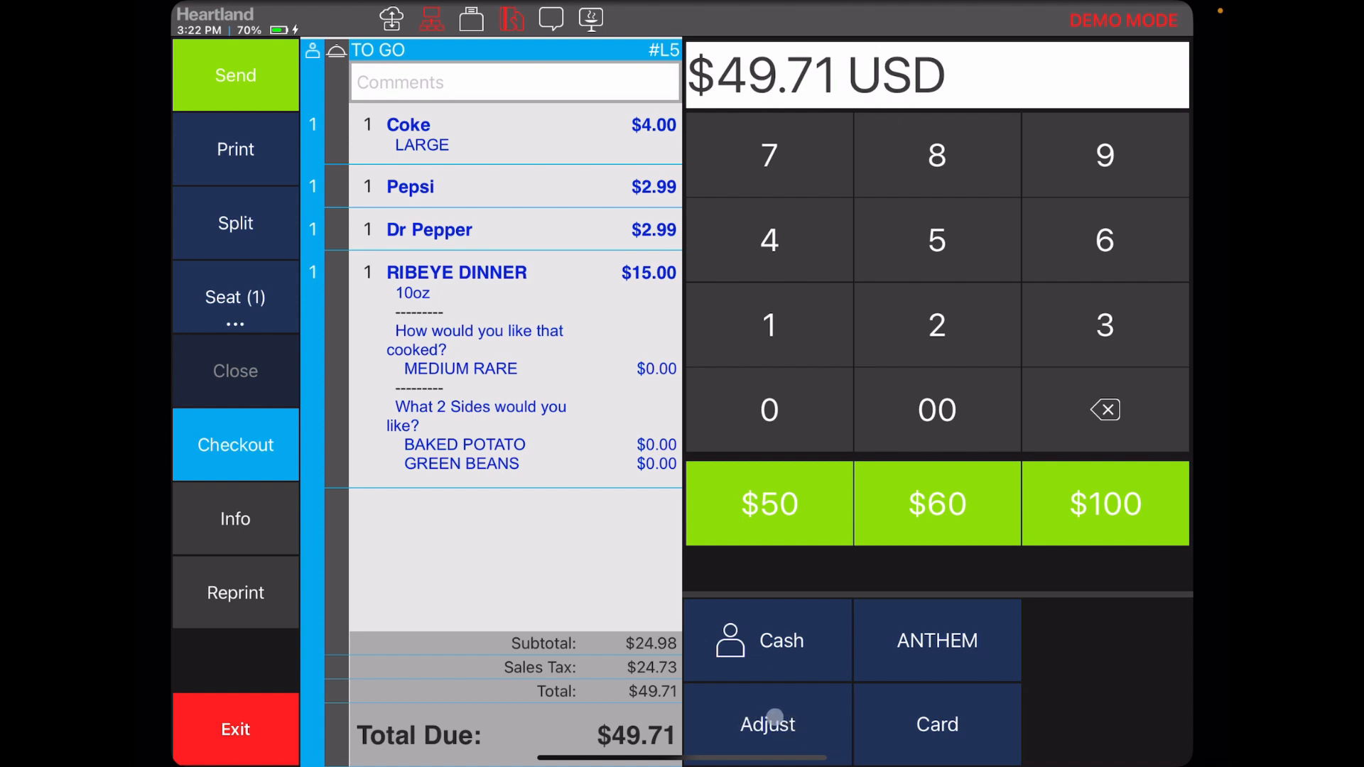
Apply the SENIOR DISC 10% ticket discount as a checkout adjustment, then remove the discount from the ticket
{"action": "left_click", "coordinate": [770, 719]}
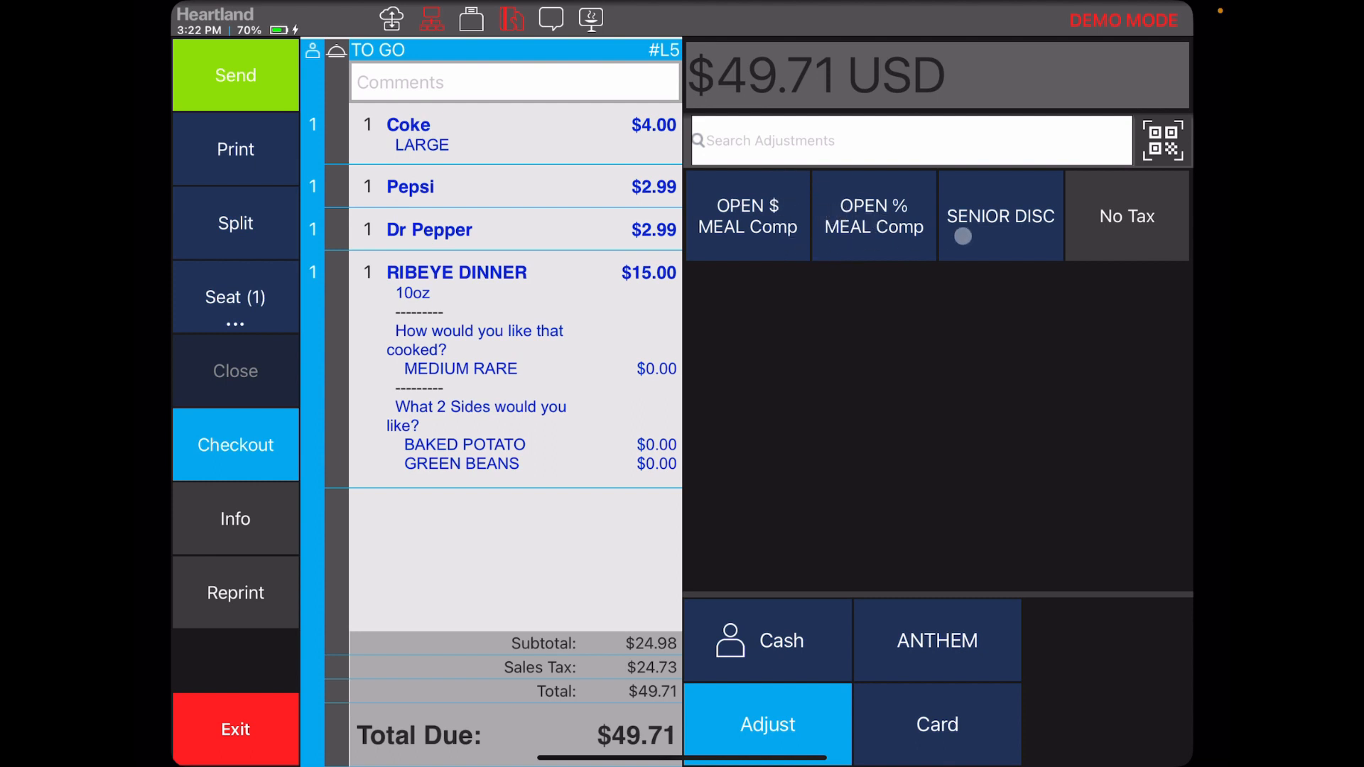
{"action": "left_click", "coordinate": [1002, 215]}
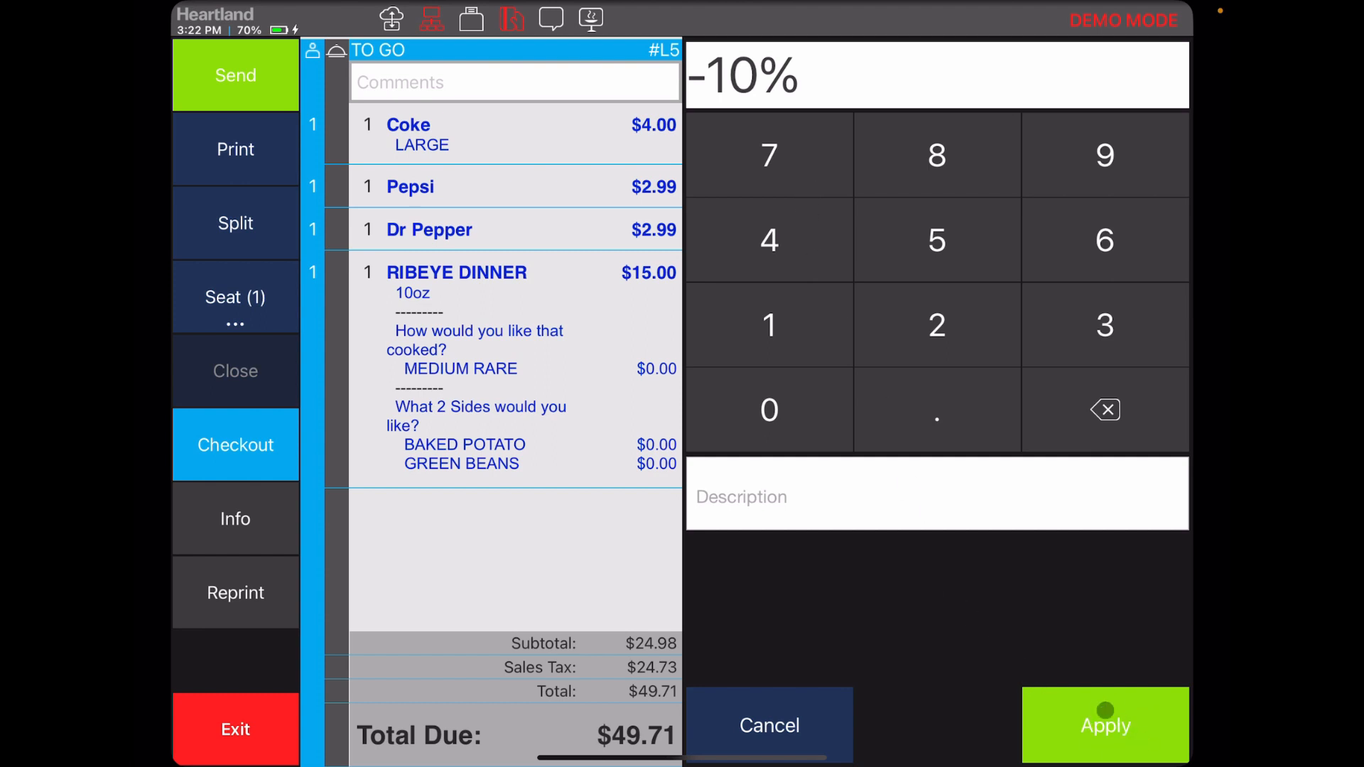
{"action": "left_click", "coordinate": [1094, 708]}
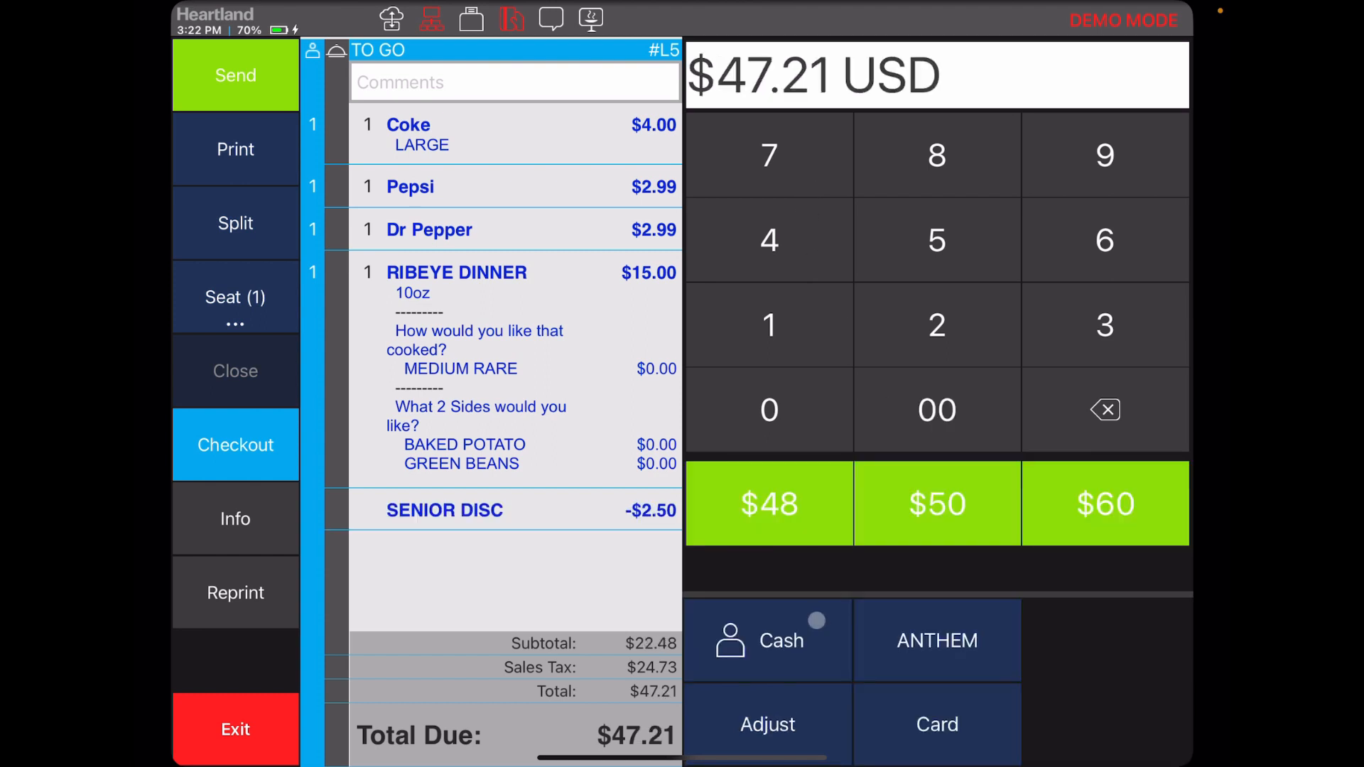
{"action": "left_click", "coordinate": [606, 513]}
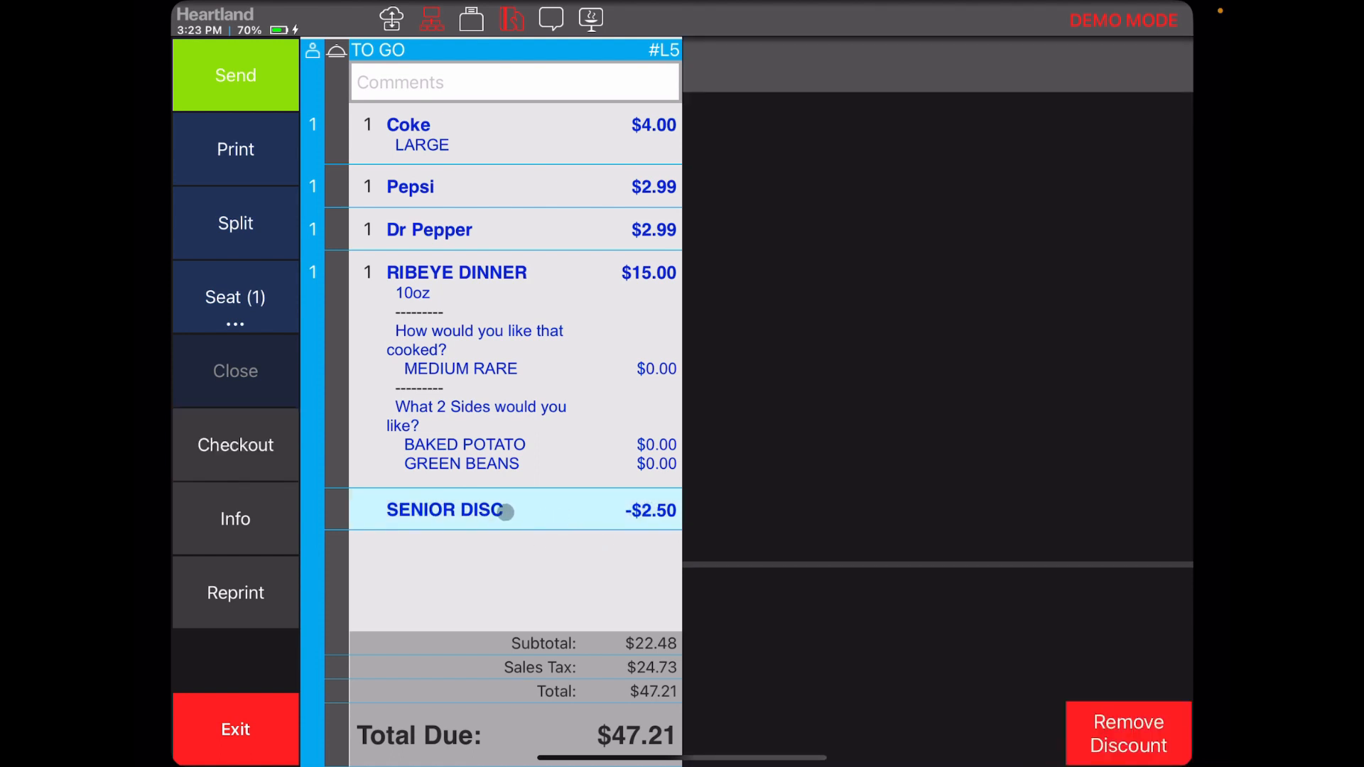
{"action": "left_click", "coordinate": [1082, 709]}
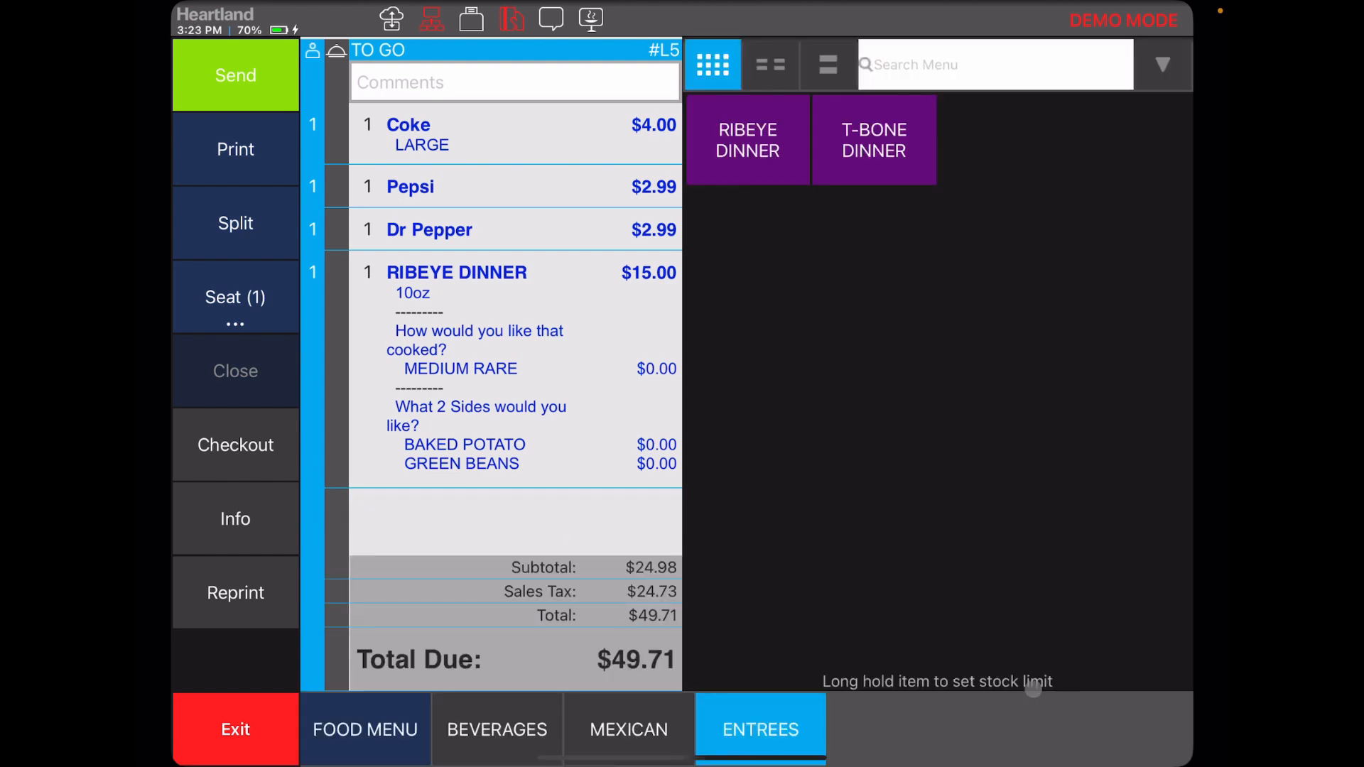